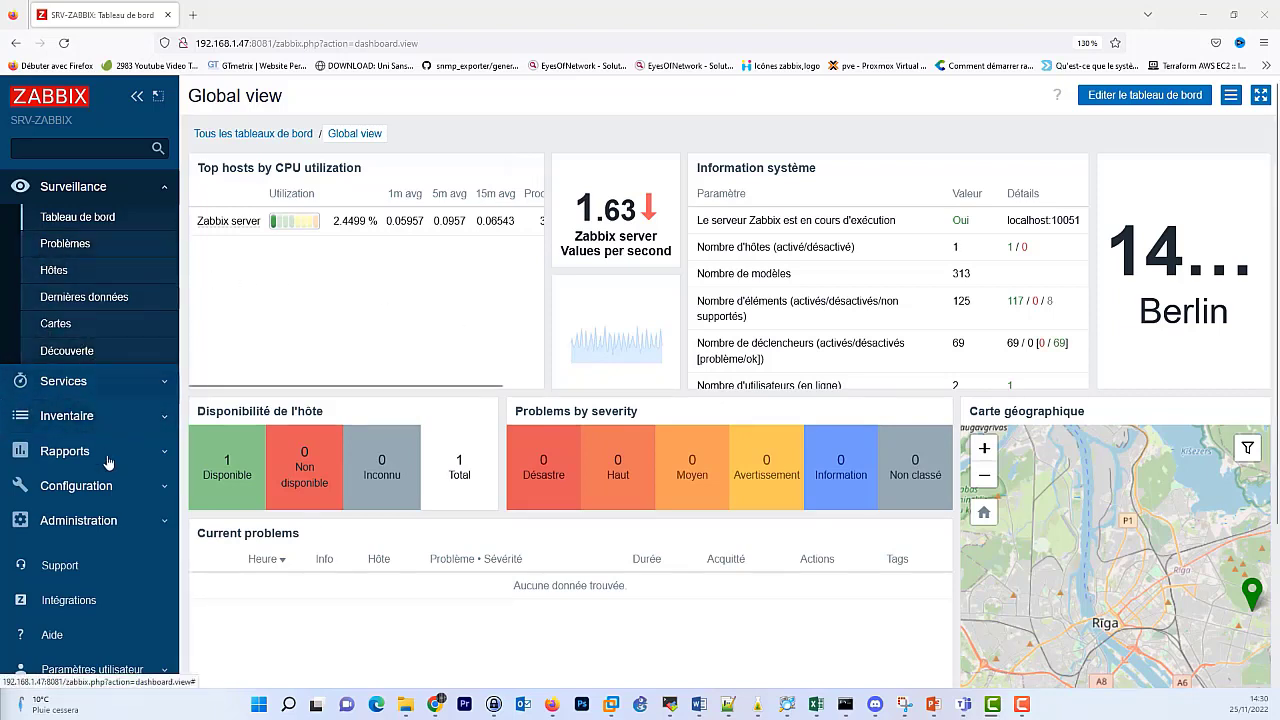
Open the Users page under Configuration > Administration, where only Admin is listed.
{"action": "scroll", "coordinate": [108, 464], "scroll_direction": "down", "scroll_amount": 1}
{"action": "scroll", "coordinate": [107, 420], "scroll_direction": "up", "scroll_amount": 1}
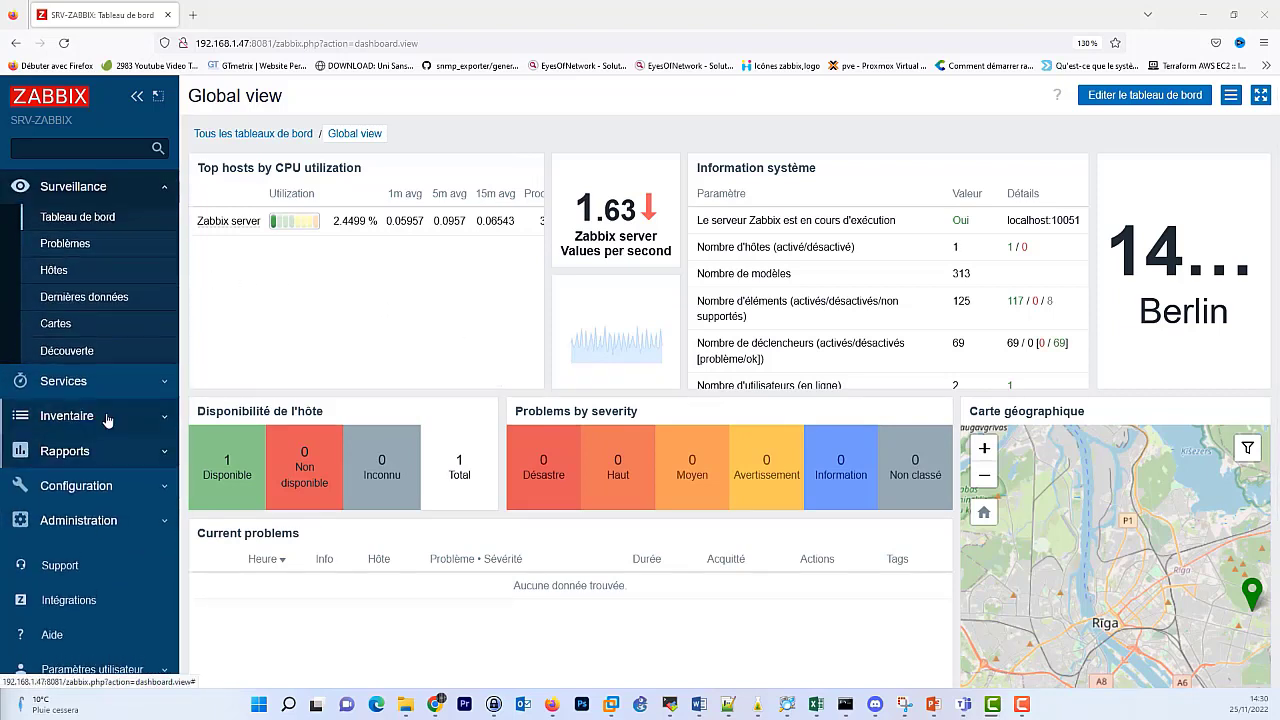
{"action": "left_click", "coordinate": [155, 489]}
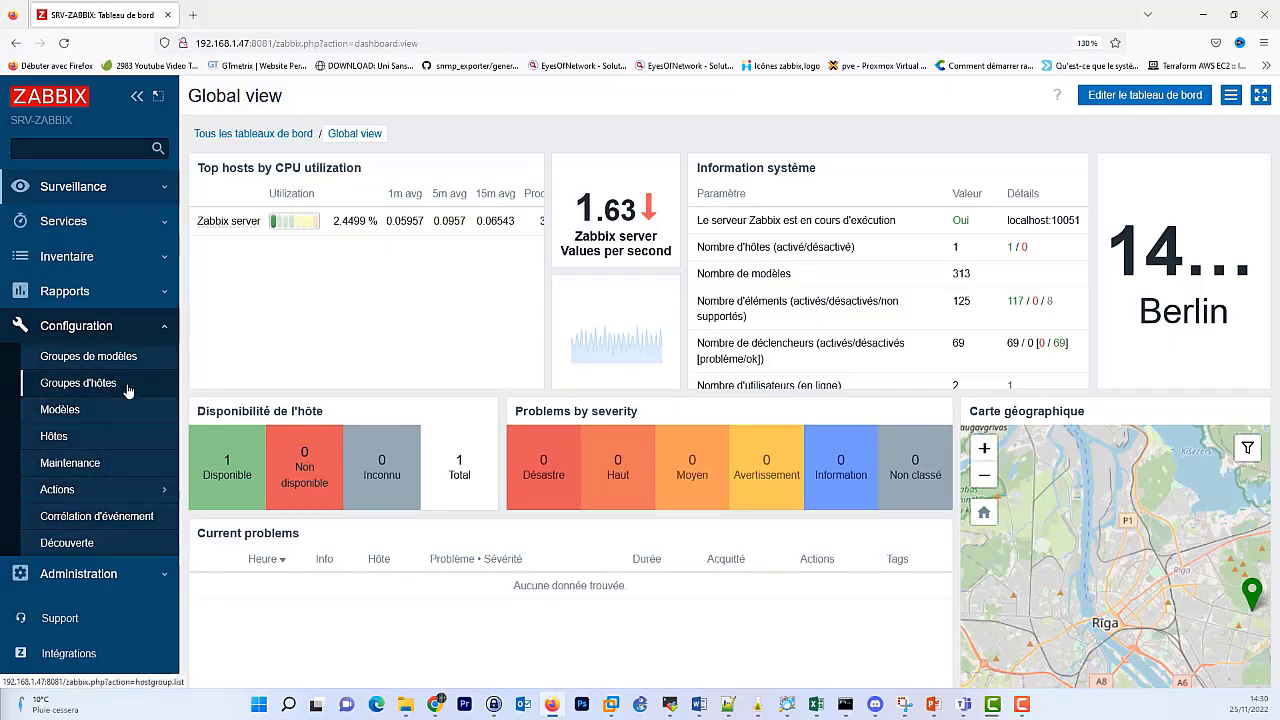
{"action": "scroll", "coordinate": [138, 470], "scroll_direction": "down", "scroll_amount": 1}
{"action": "left_click", "coordinate": [140, 505]}
{"action": "scroll", "coordinate": [128, 455], "scroll_direction": "down", "scroll_amount": 1}
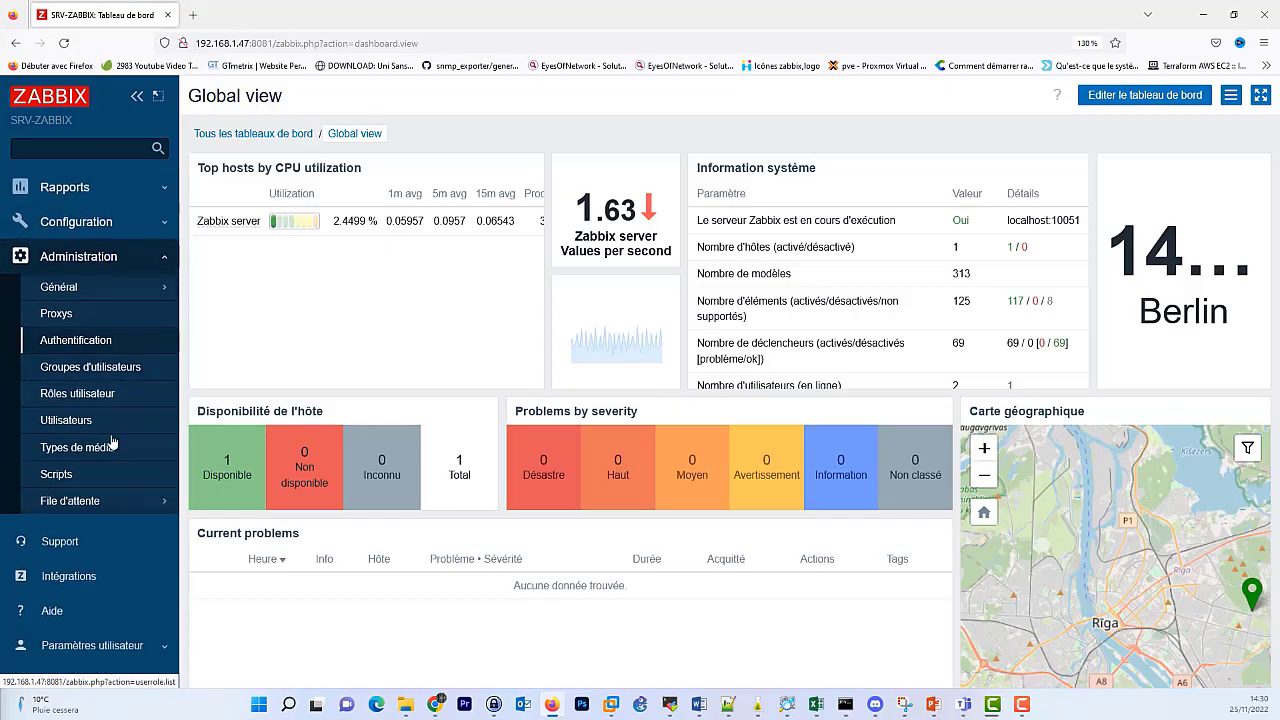
{"action": "left_click", "coordinate": [55, 404]}
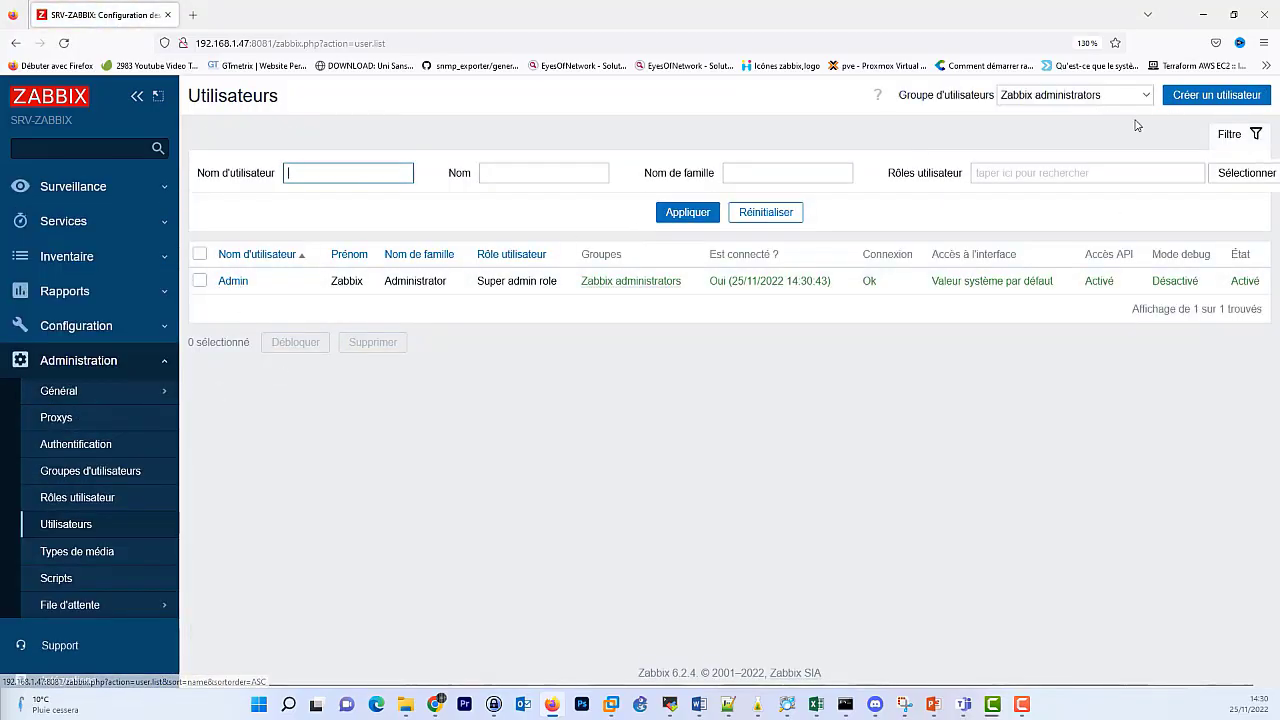
Start a new user named infra and assign it the Infrastructure group.
{"action": "left_click", "coordinate": [1204, 100]}
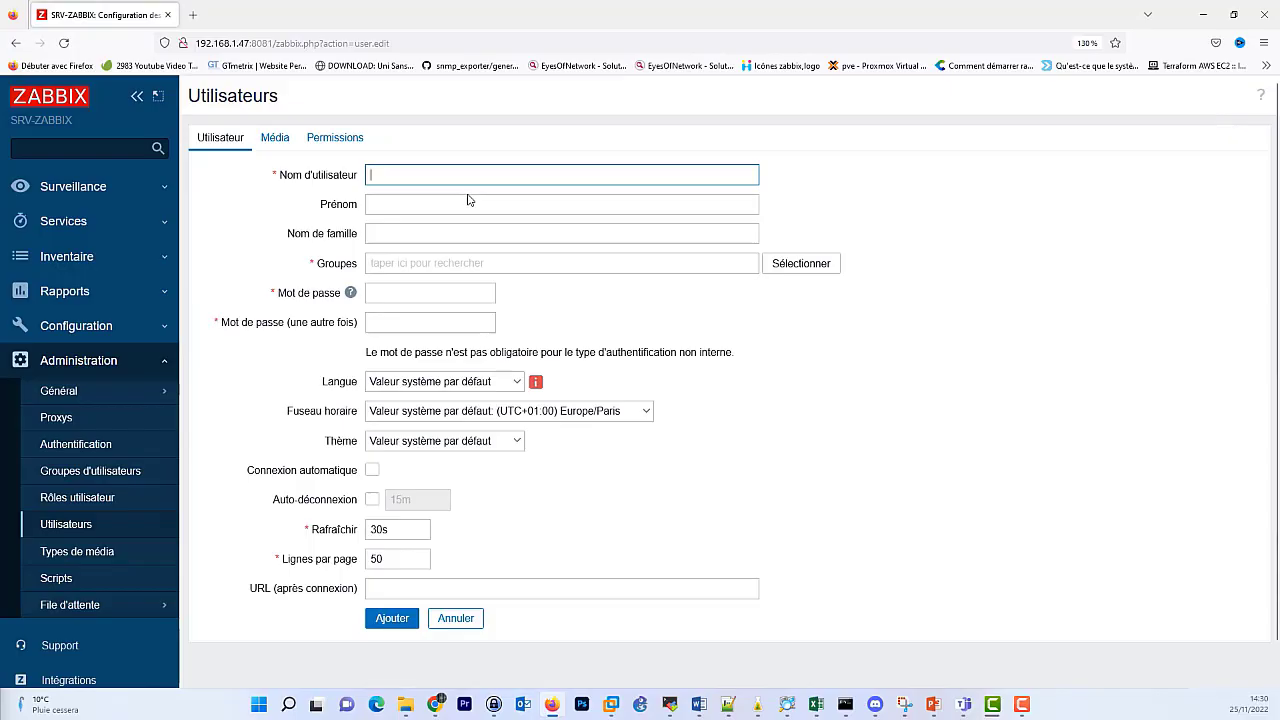
{"action": "type", "text": "infra"}
{"action": "left_click", "coordinate": [424, 263]}
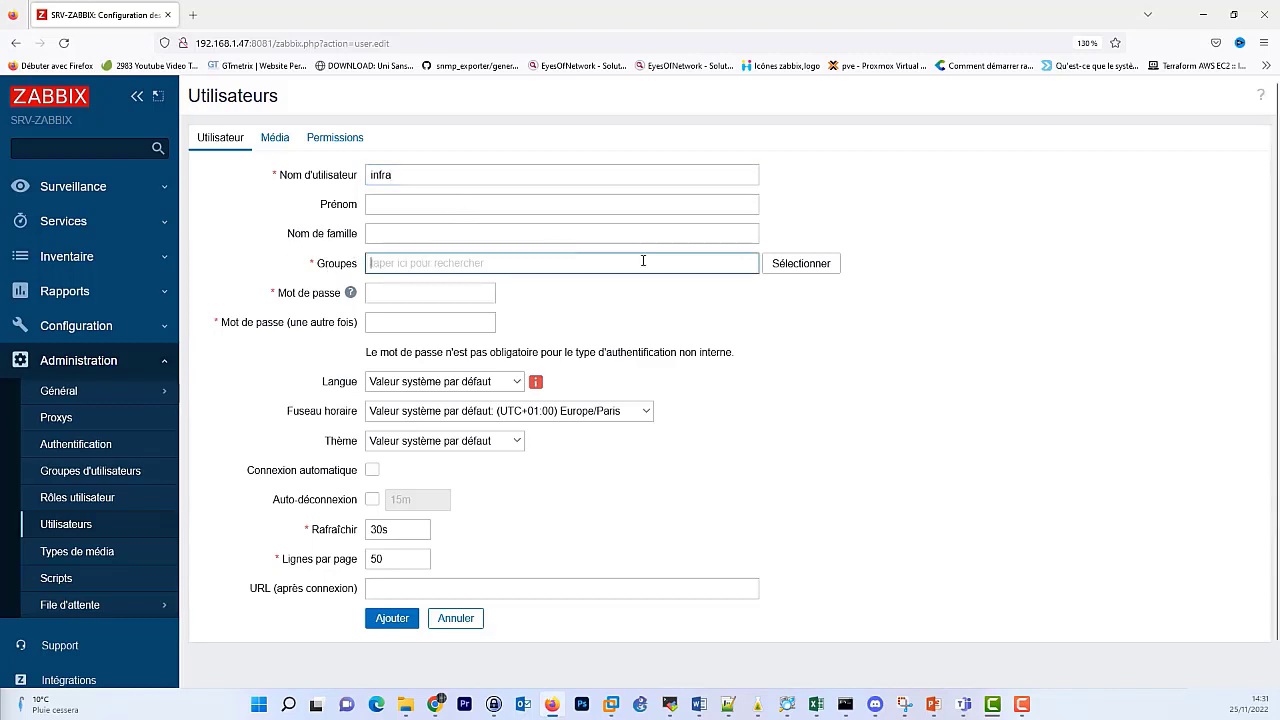
{"action": "left_click", "coordinate": [806, 265]}
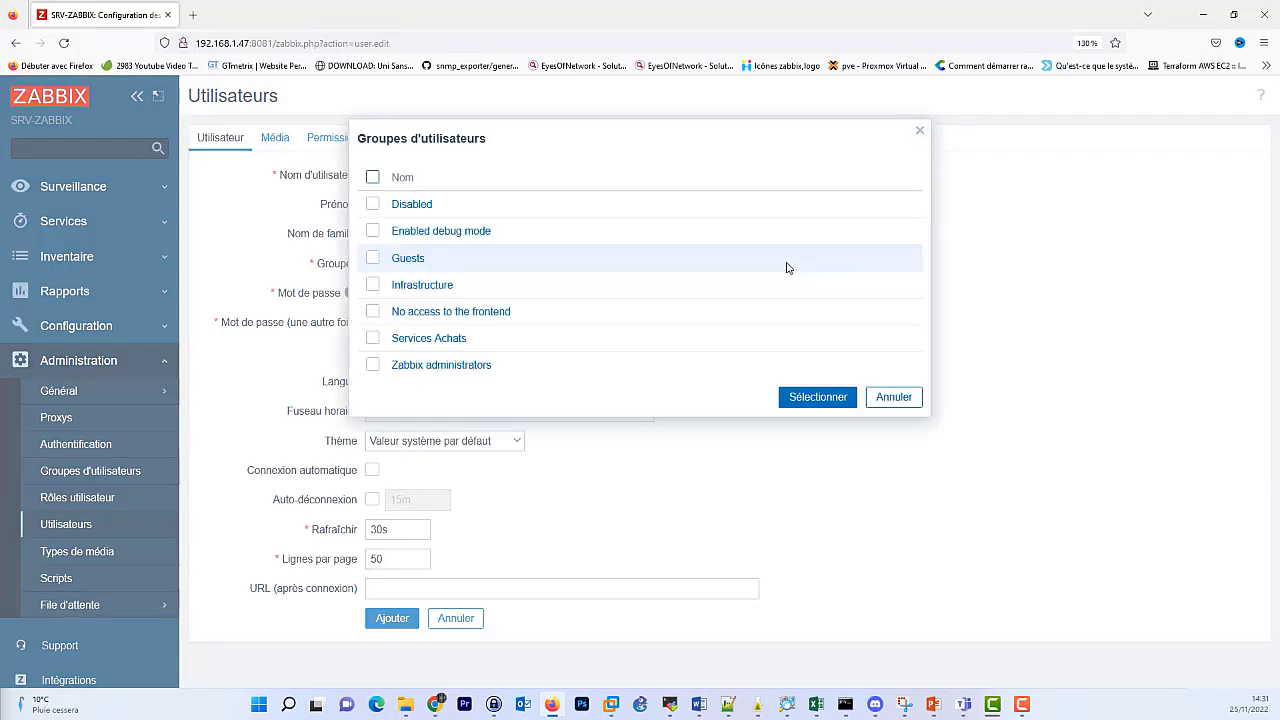
{"action": "left_click", "coordinate": [373, 285]}
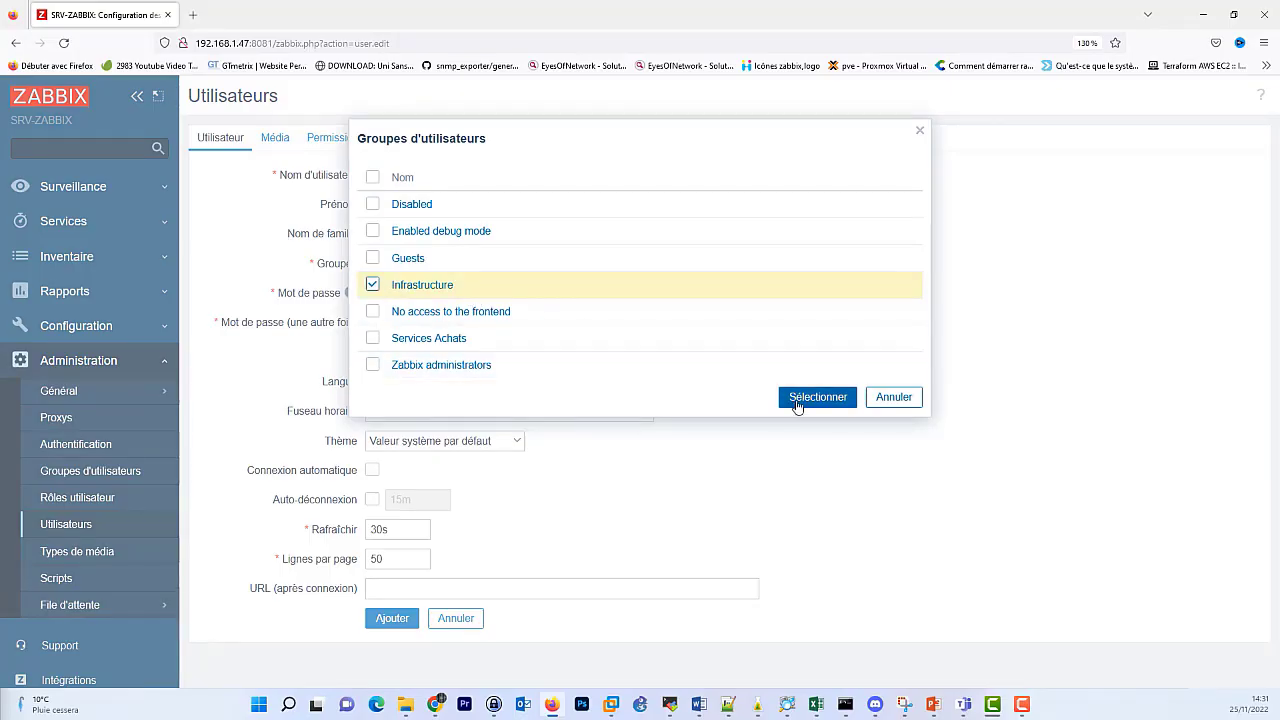
{"action": "left_click", "coordinate": [800, 398]}
Enter the account password and begin repeating it in the confirmation field.
{"action": "left_click", "coordinate": [396, 313]}
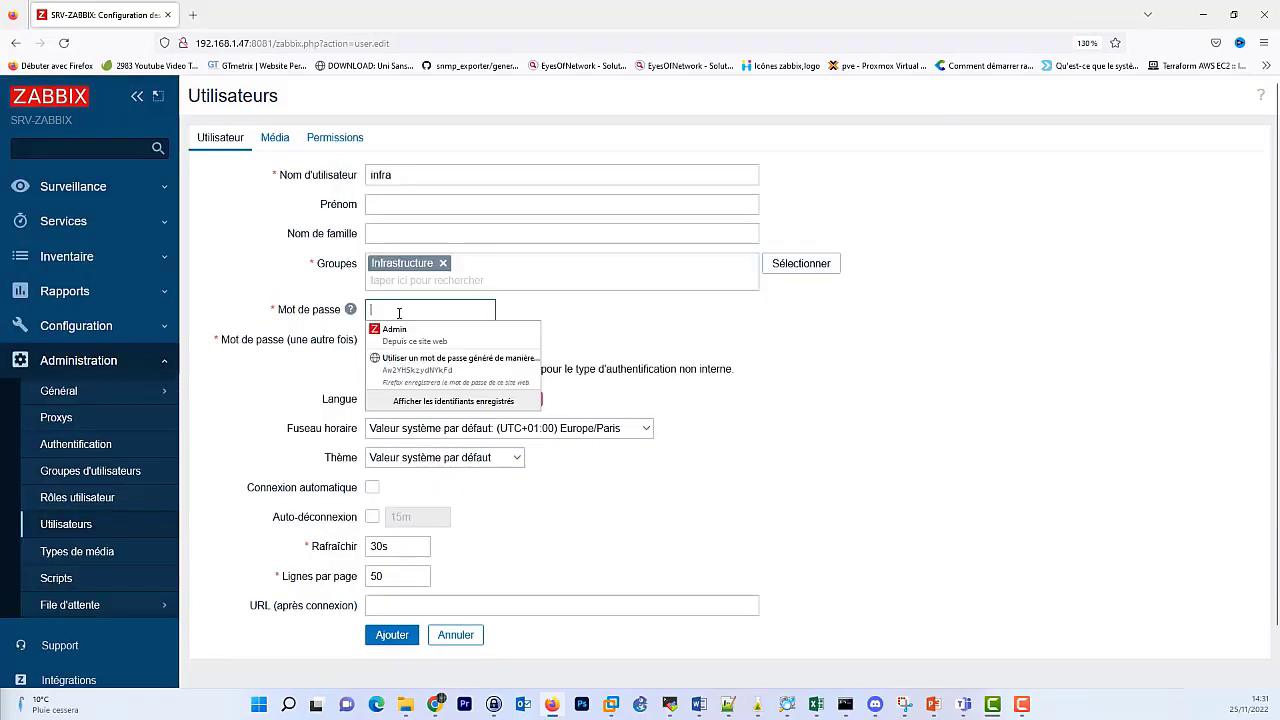
{"action": "type", "text": "a•••••••••••"}
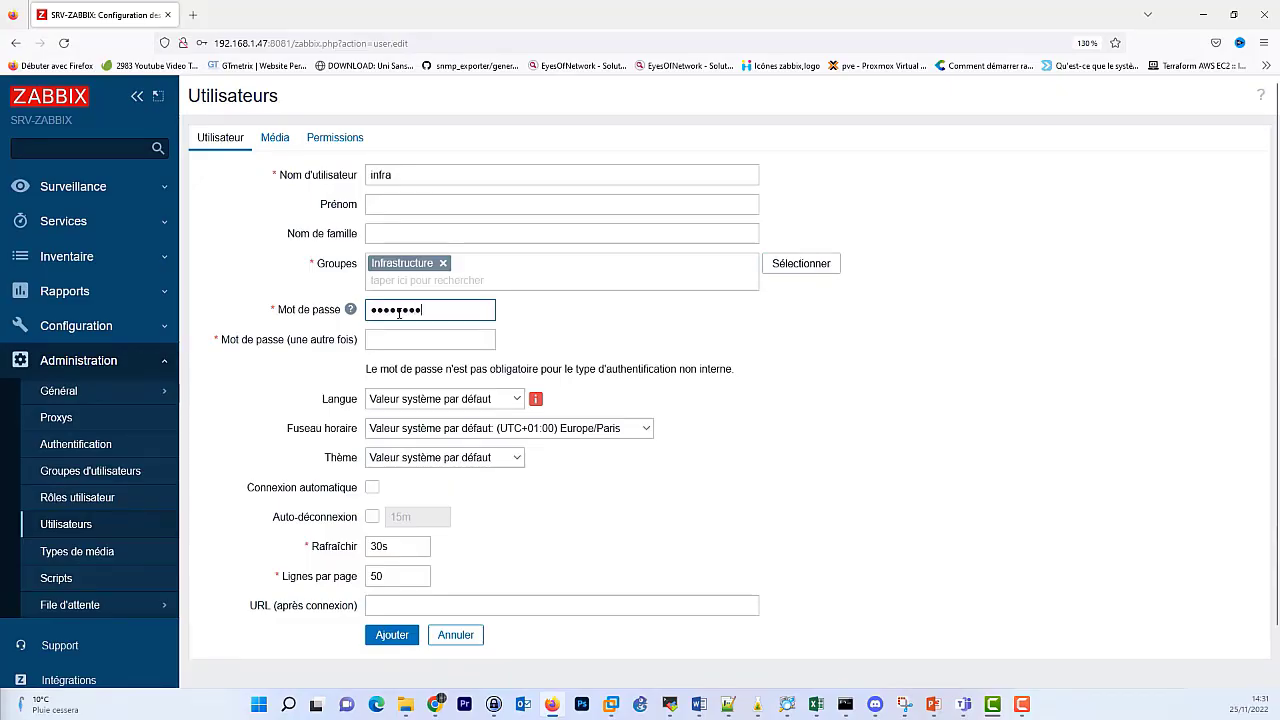
{"action": "key", "text": "Tab"}
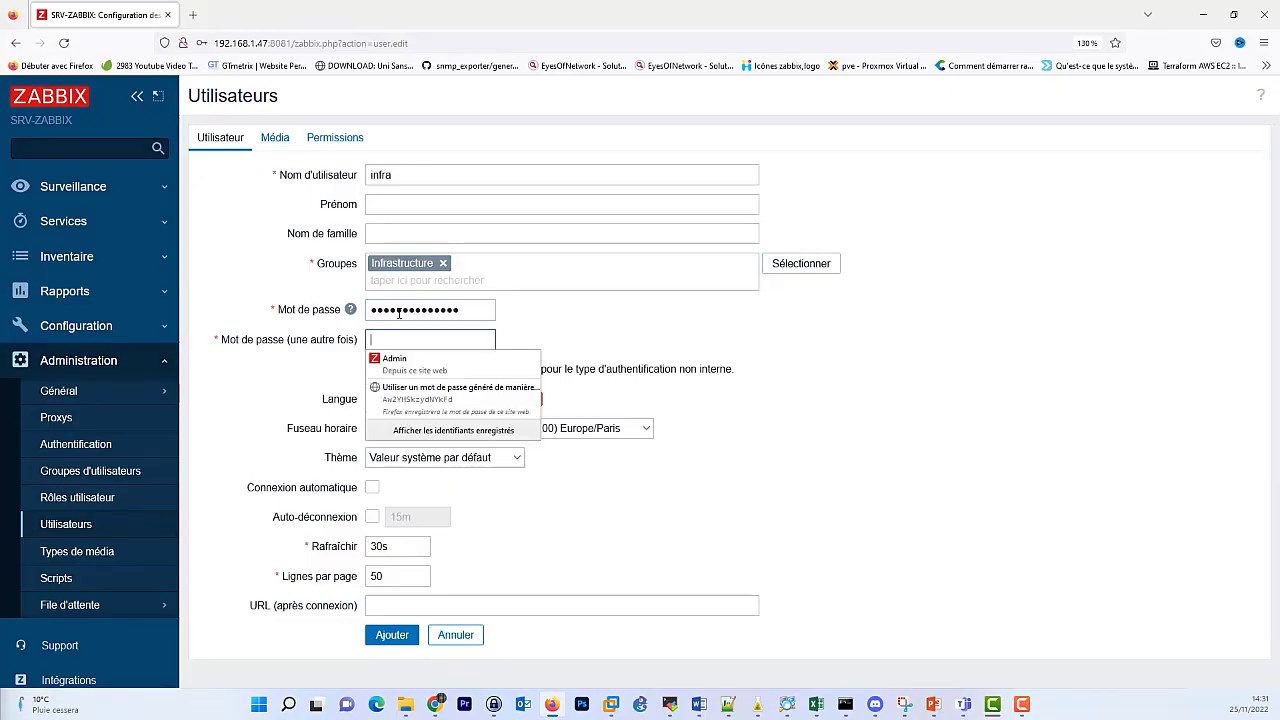
{"action": "type", "text": "••••••••••••••"}
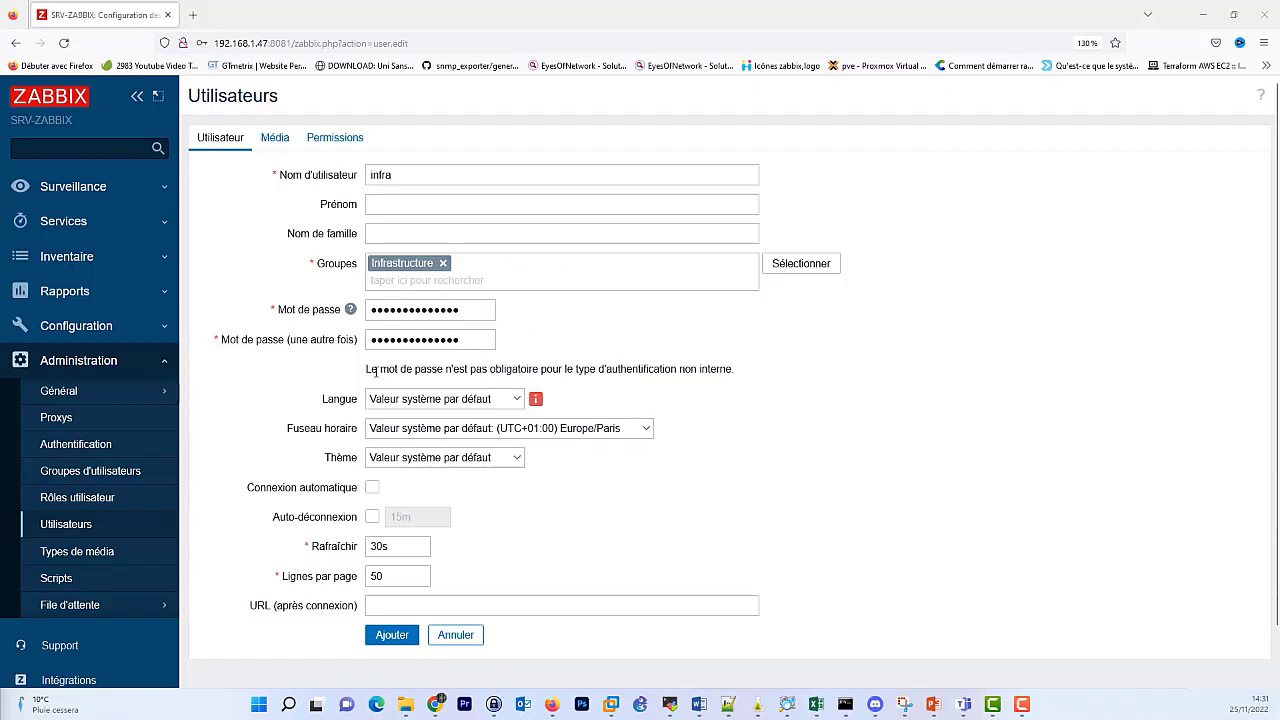
{"action": "left_click", "coordinate": [517, 400]}
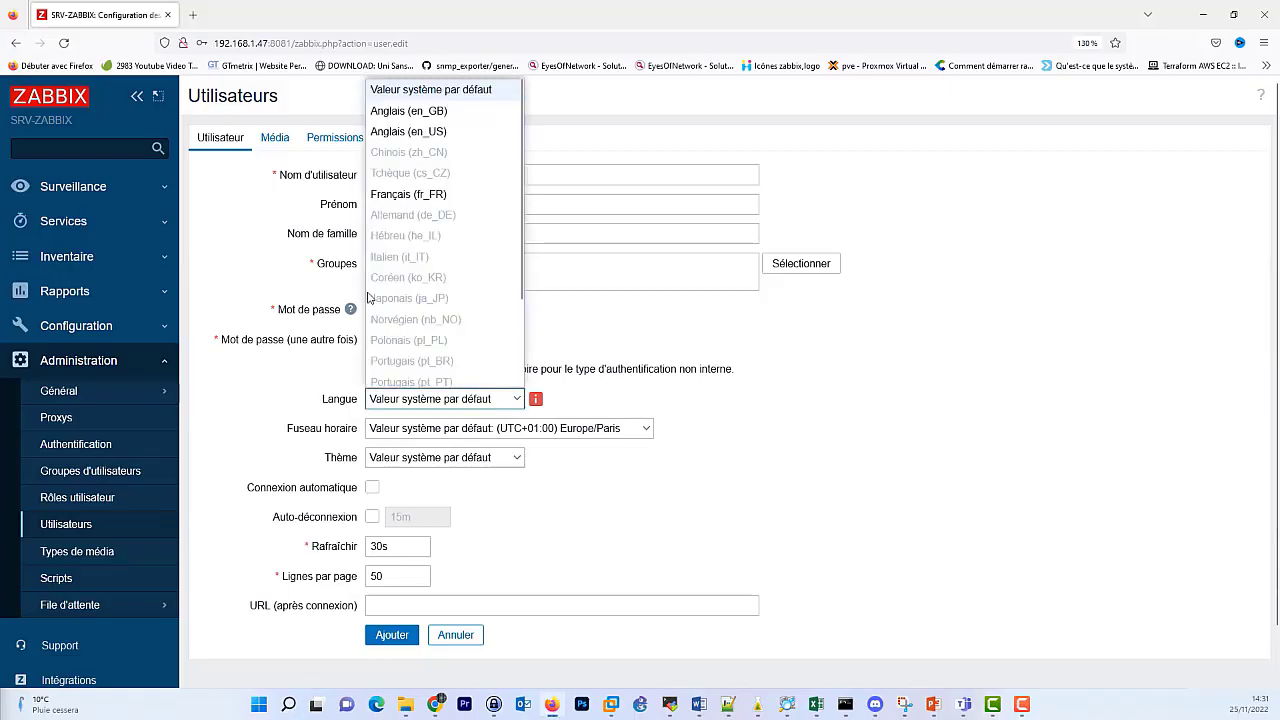
{"action": "left_click", "coordinate": [262, 417]}
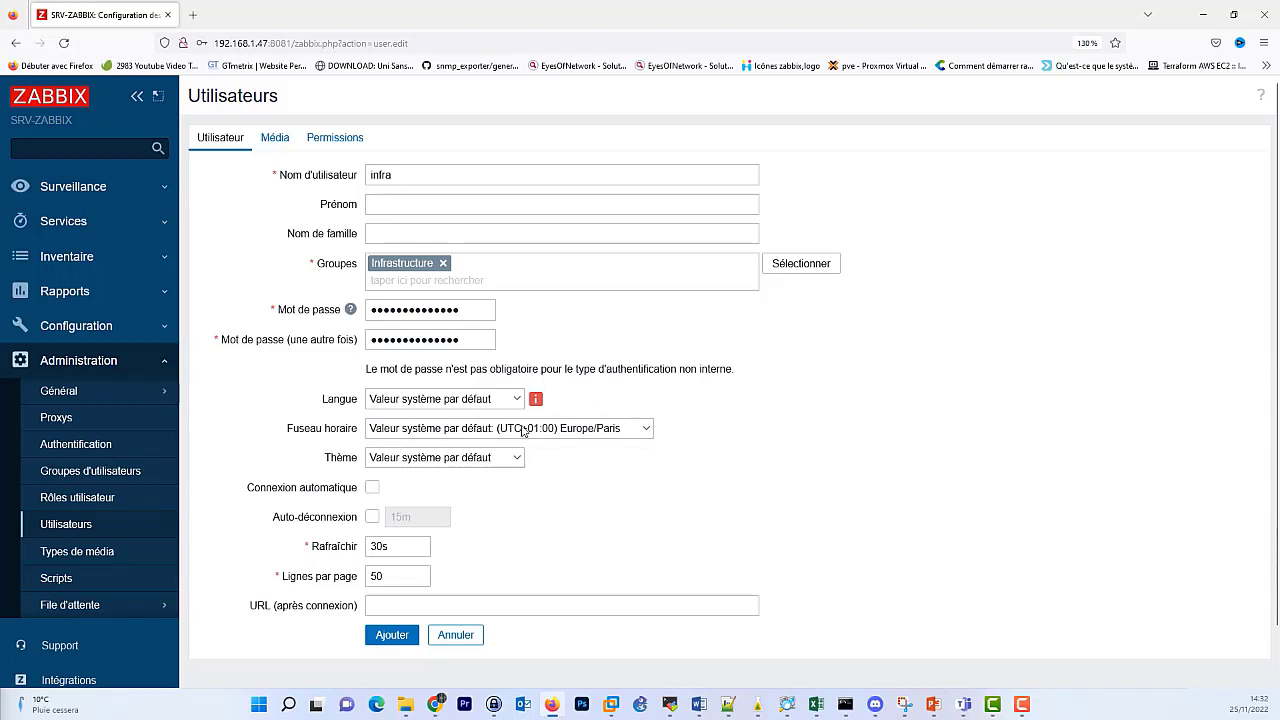
{"action": "left_click", "coordinate": [635, 435]}
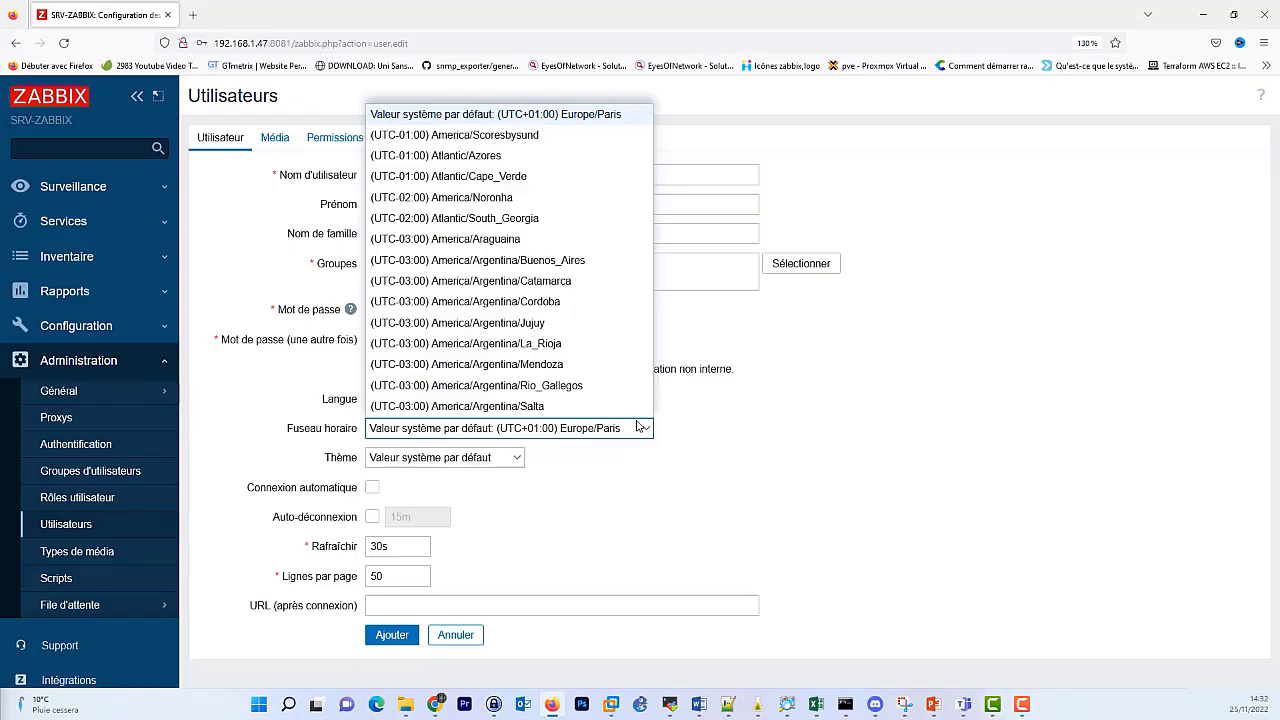
{"action": "left_click", "coordinate": [240, 248]}
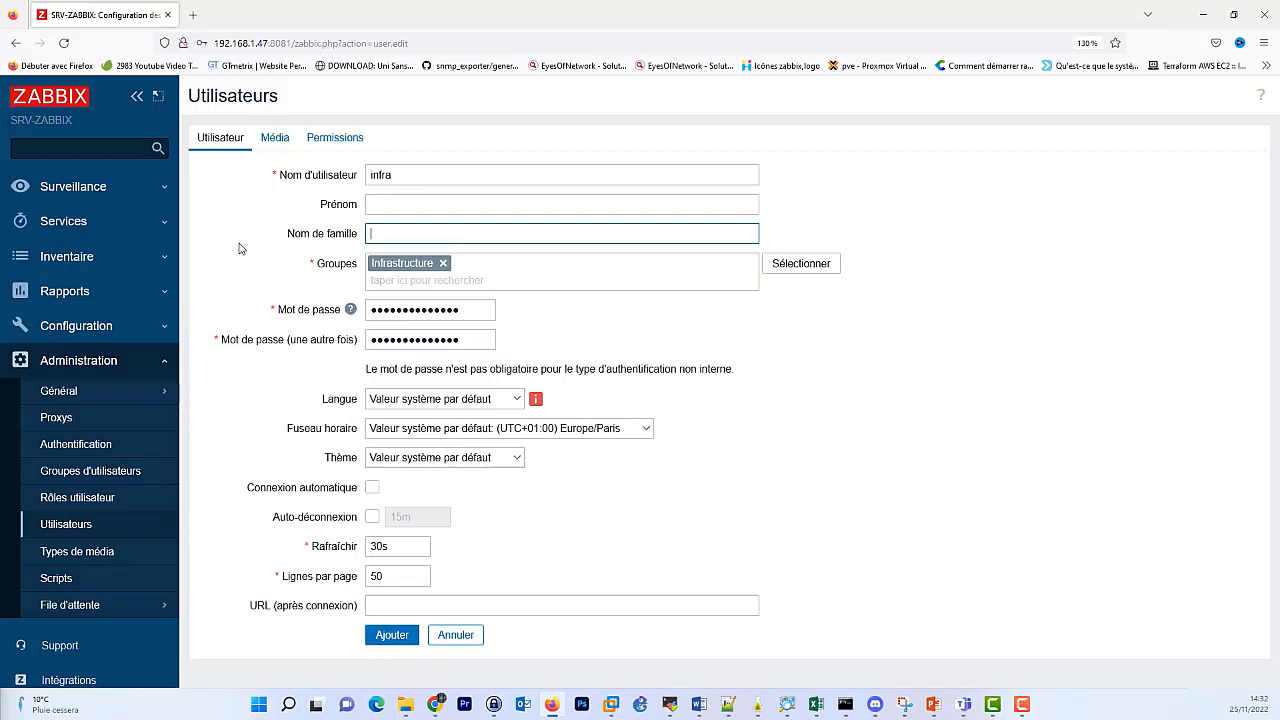
{"action": "key", "text": "alt+Tab"}
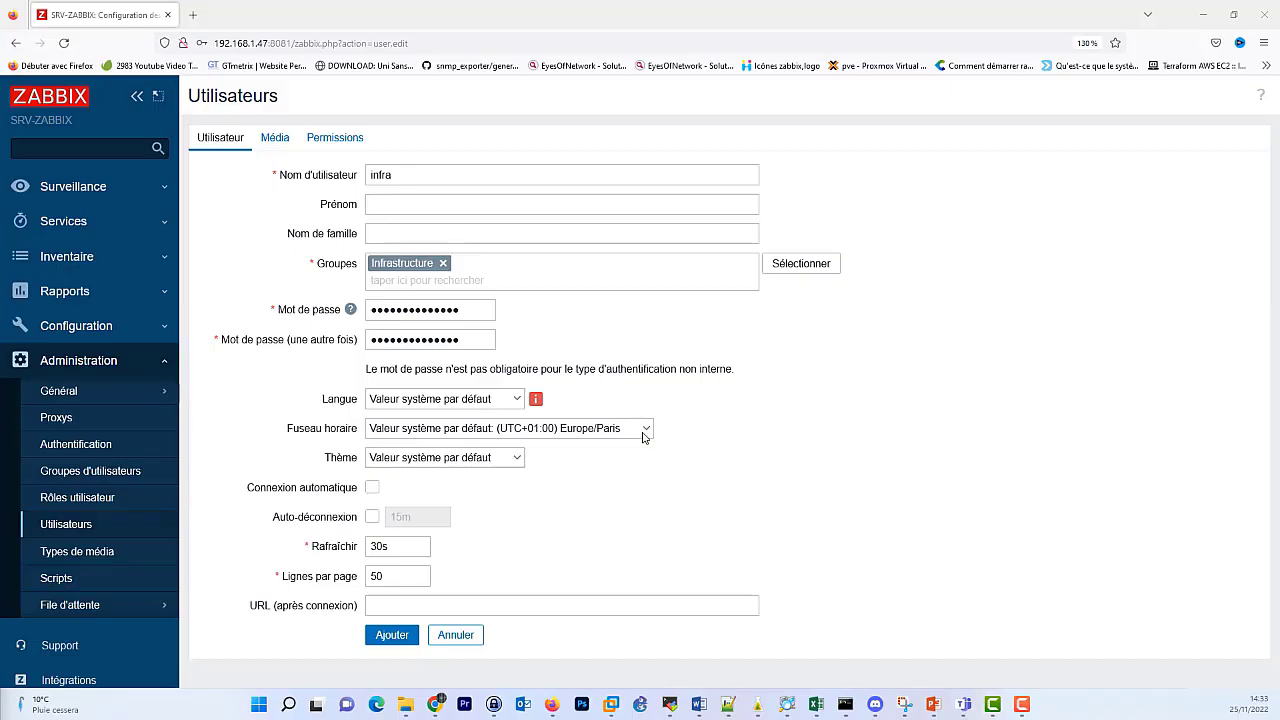
{"action": "left_click", "coordinate": [487, 464]}
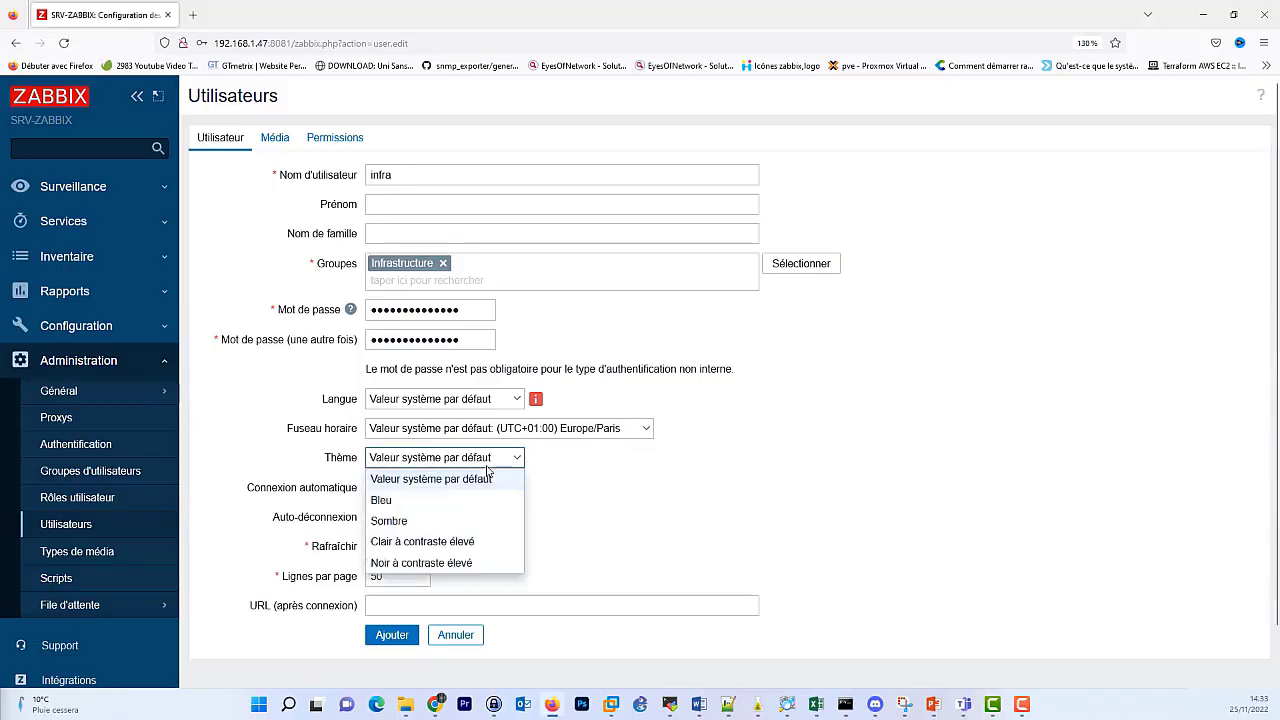
{"action": "left_click", "coordinate": [285, 385]}
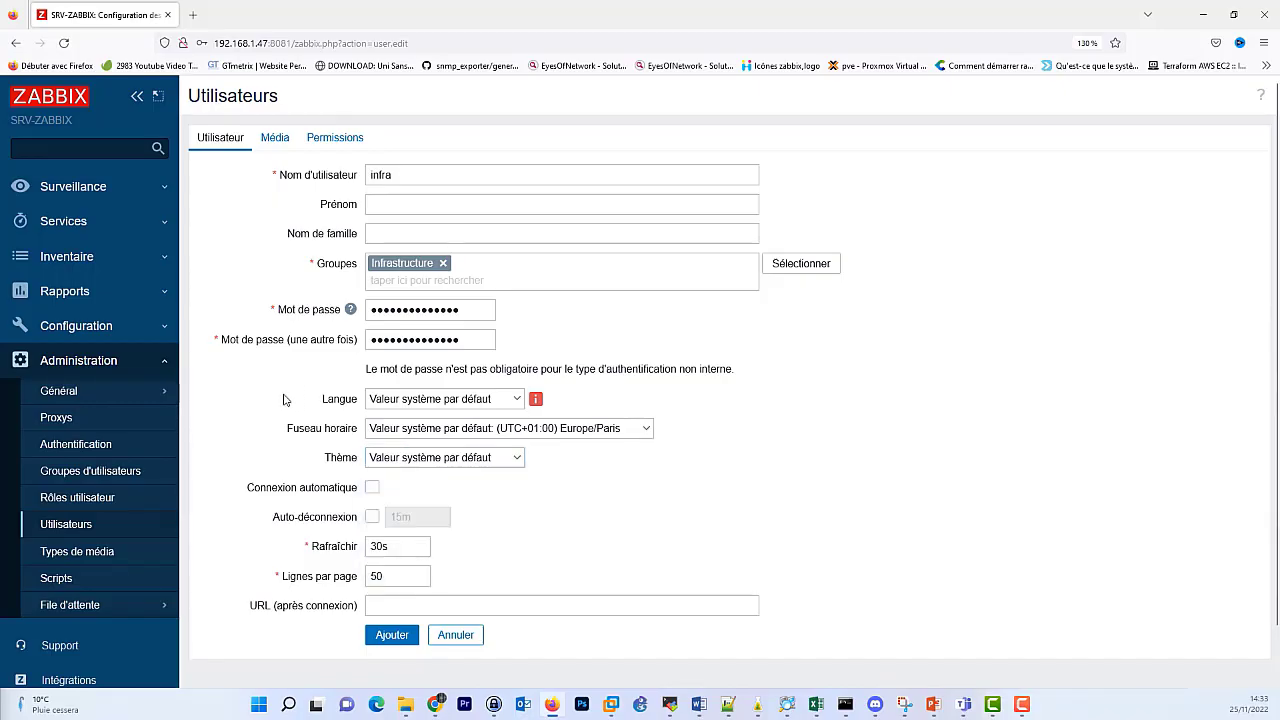
{"action": "scroll", "coordinate": [283, 399], "scroll_direction": "down", "scroll_amount": 2}
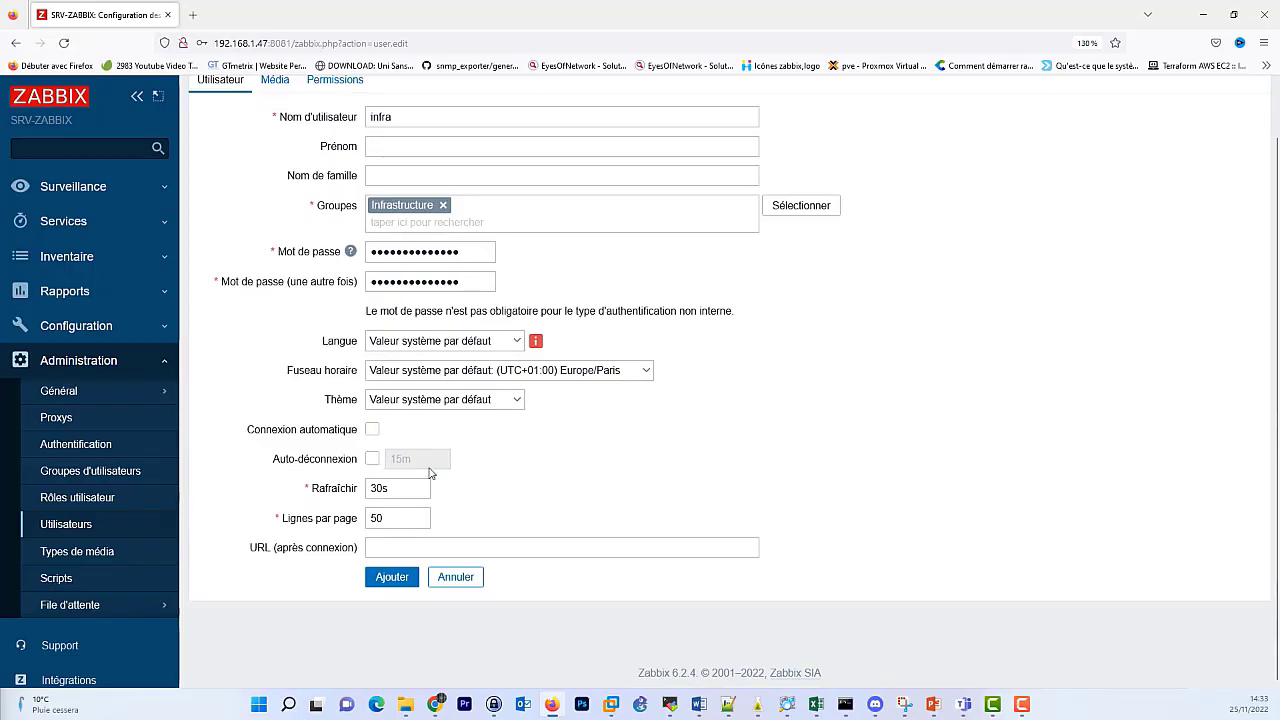
{"action": "left_click", "coordinate": [372, 459]}
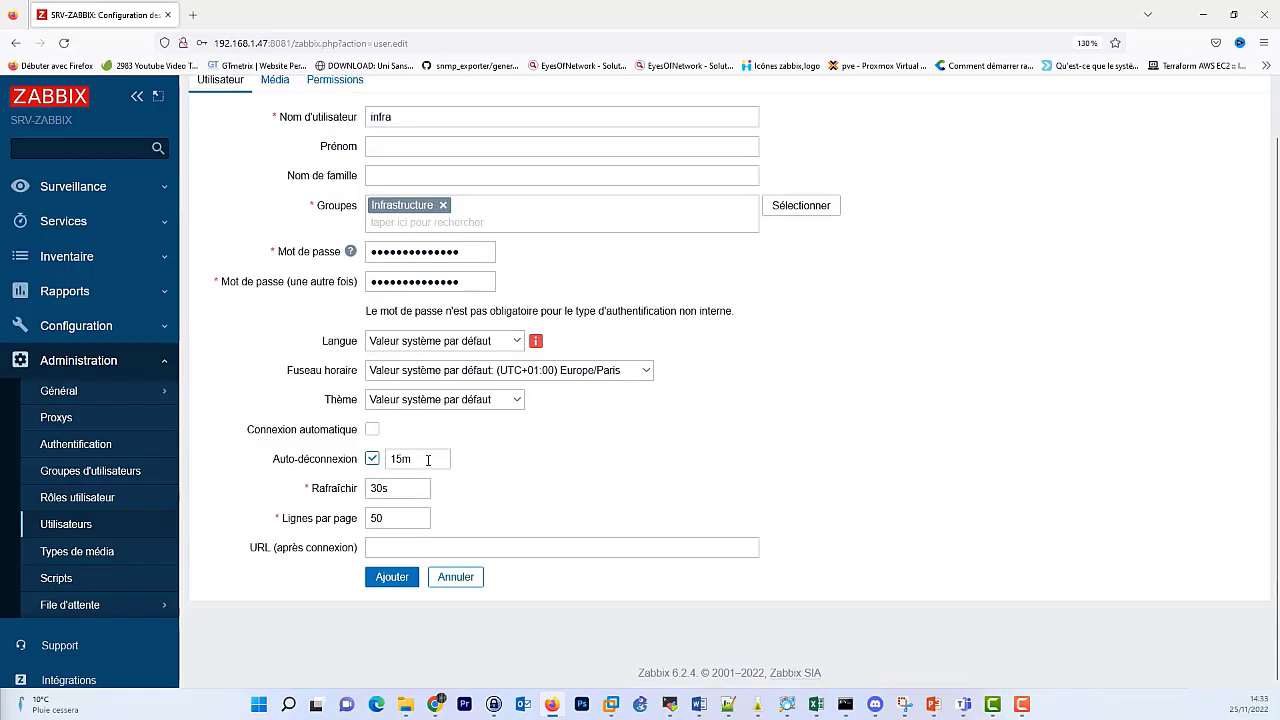
{"action": "left_click", "coordinate": [374, 461]}
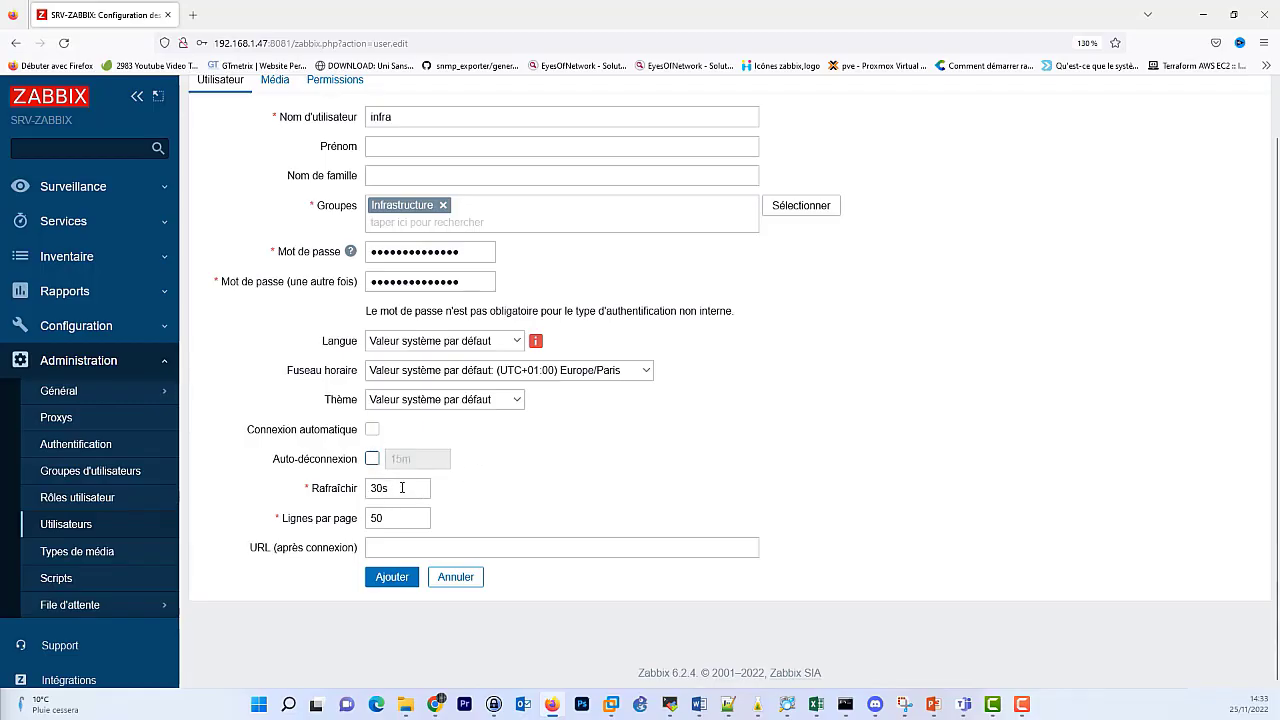
{"action": "double_click", "coordinate": [391, 519]}
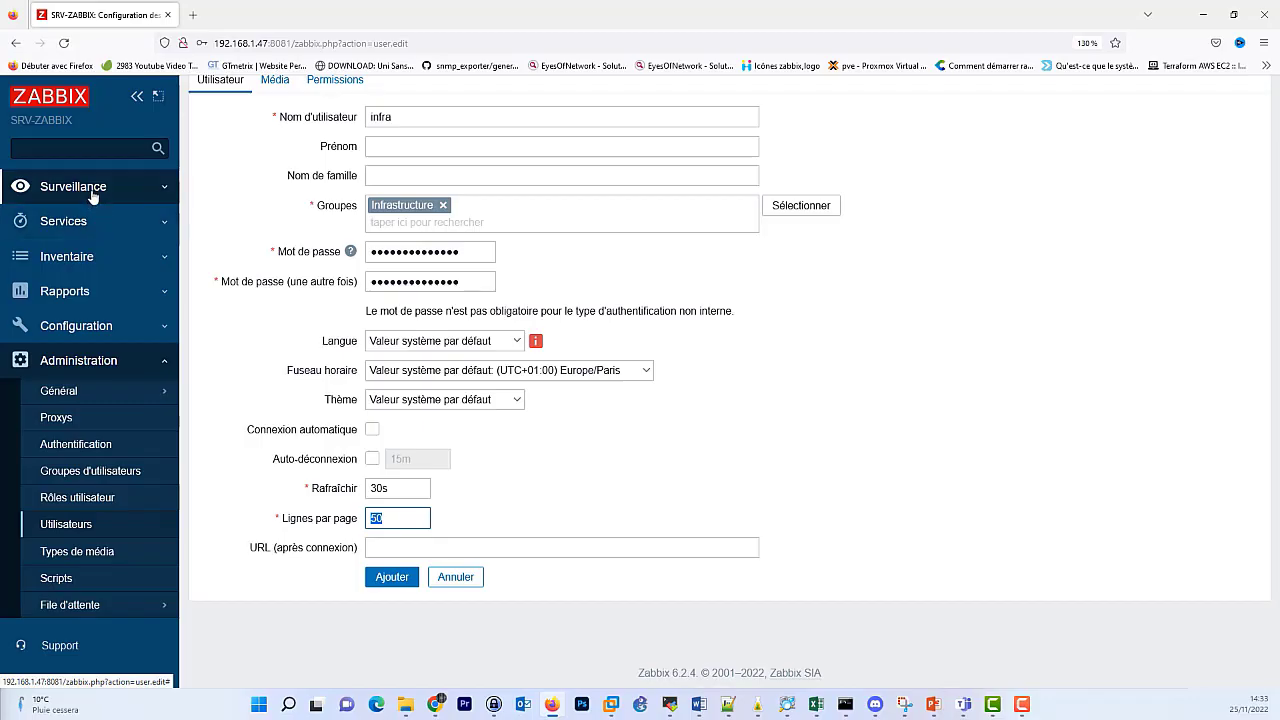
{"action": "scroll", "coordinate": [686, 491], "scroll_direction": "up", "scroll_amount": 2}
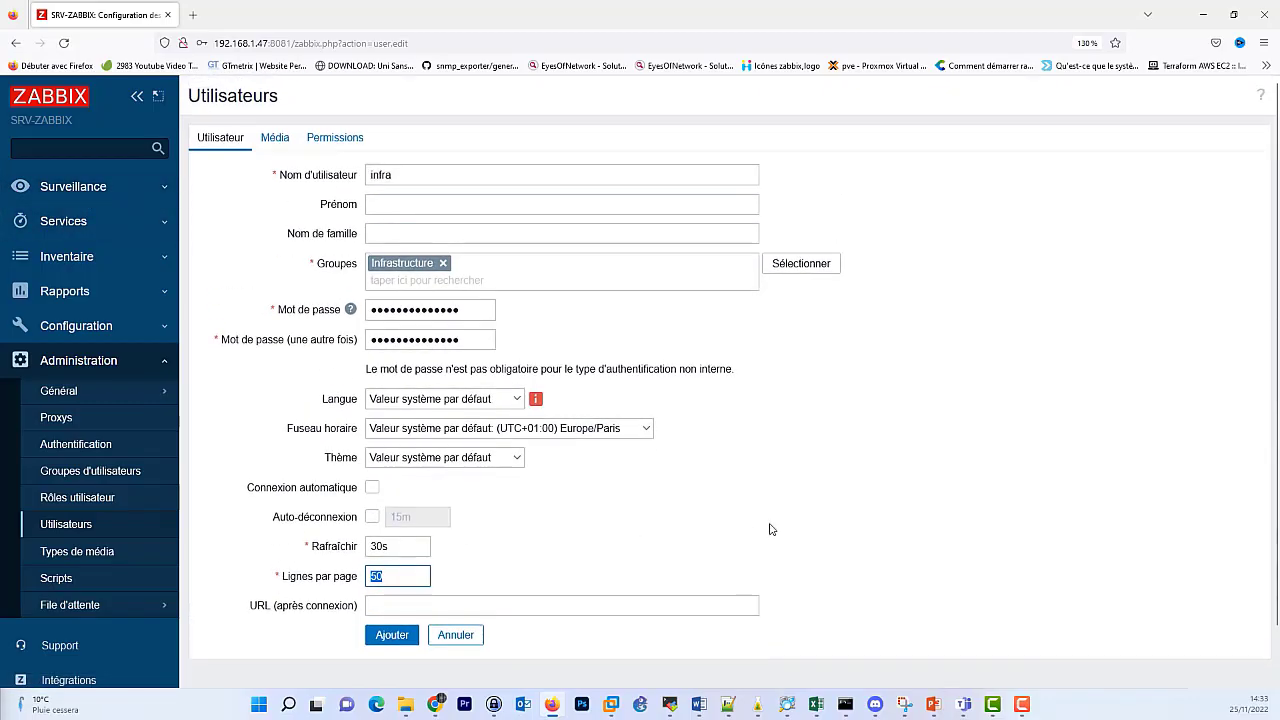
Check the Media and Permissions sections, cancelling the role list so Role stays empty.
{"action": "left_click", "coordinate": [274, 147]}
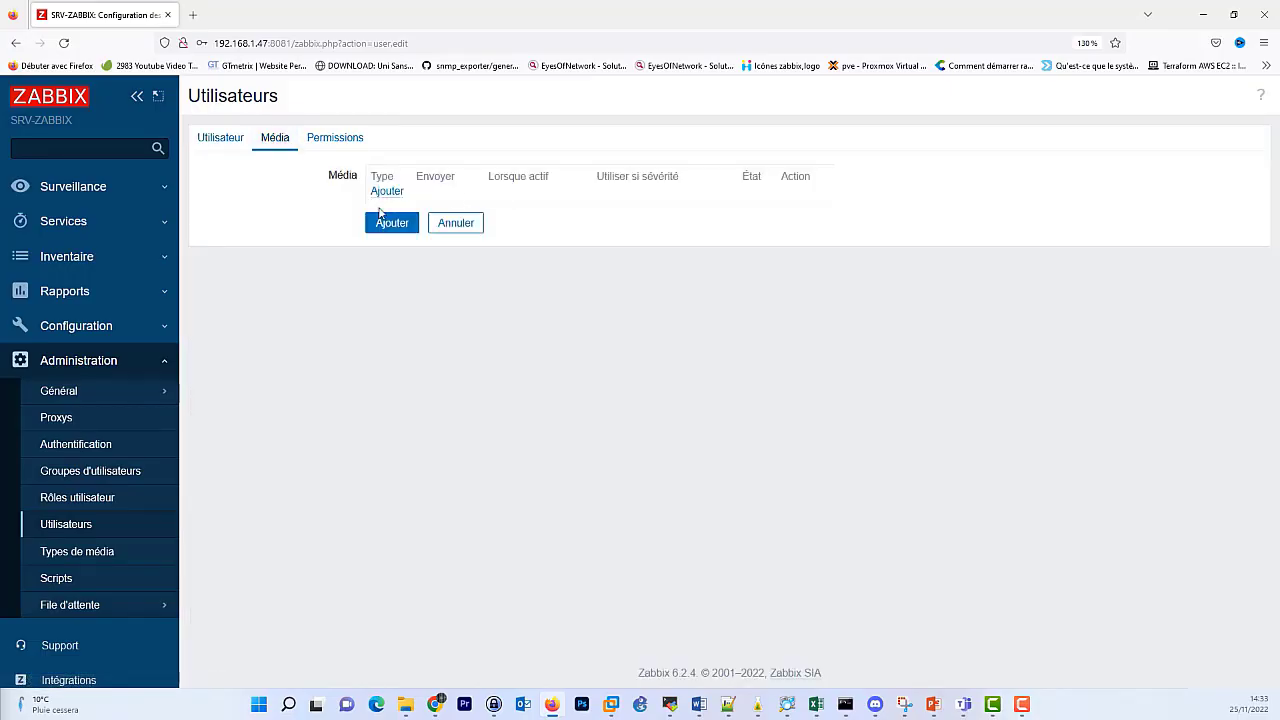
{"action": "left_click", "coordinate": [330, 146]}
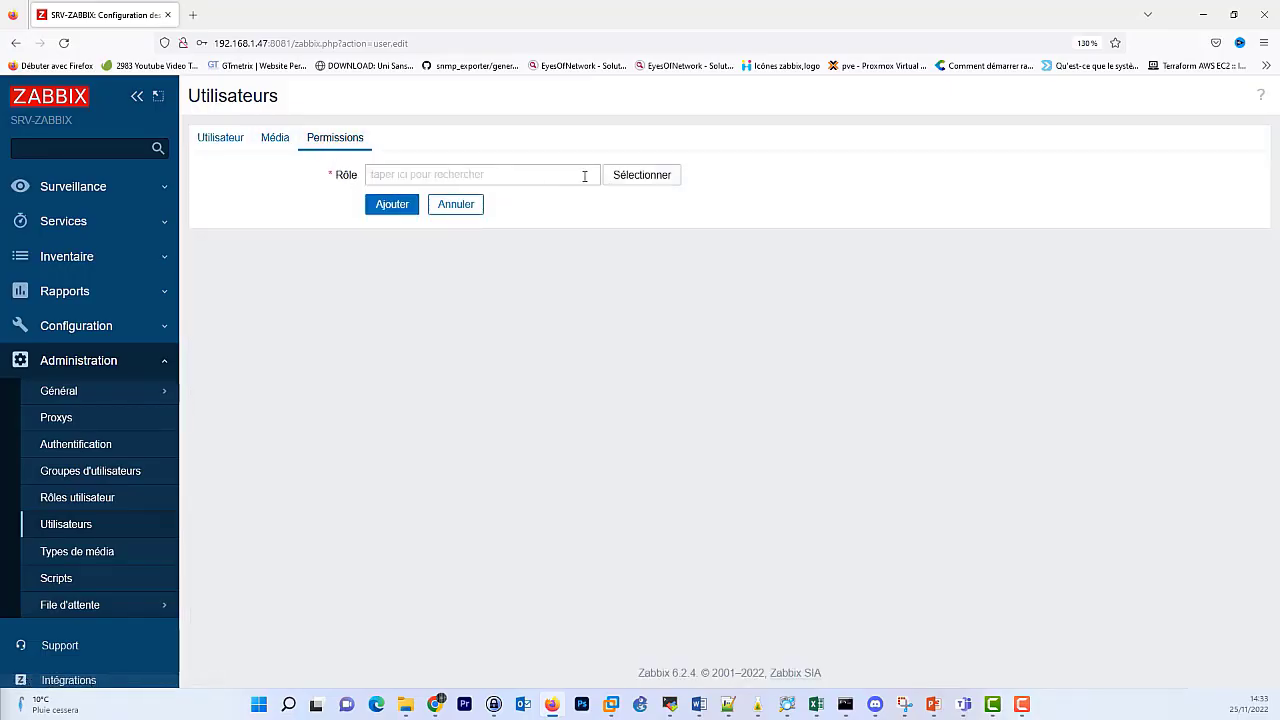
{"action": "left_click", "coordinate": [645, 176]}
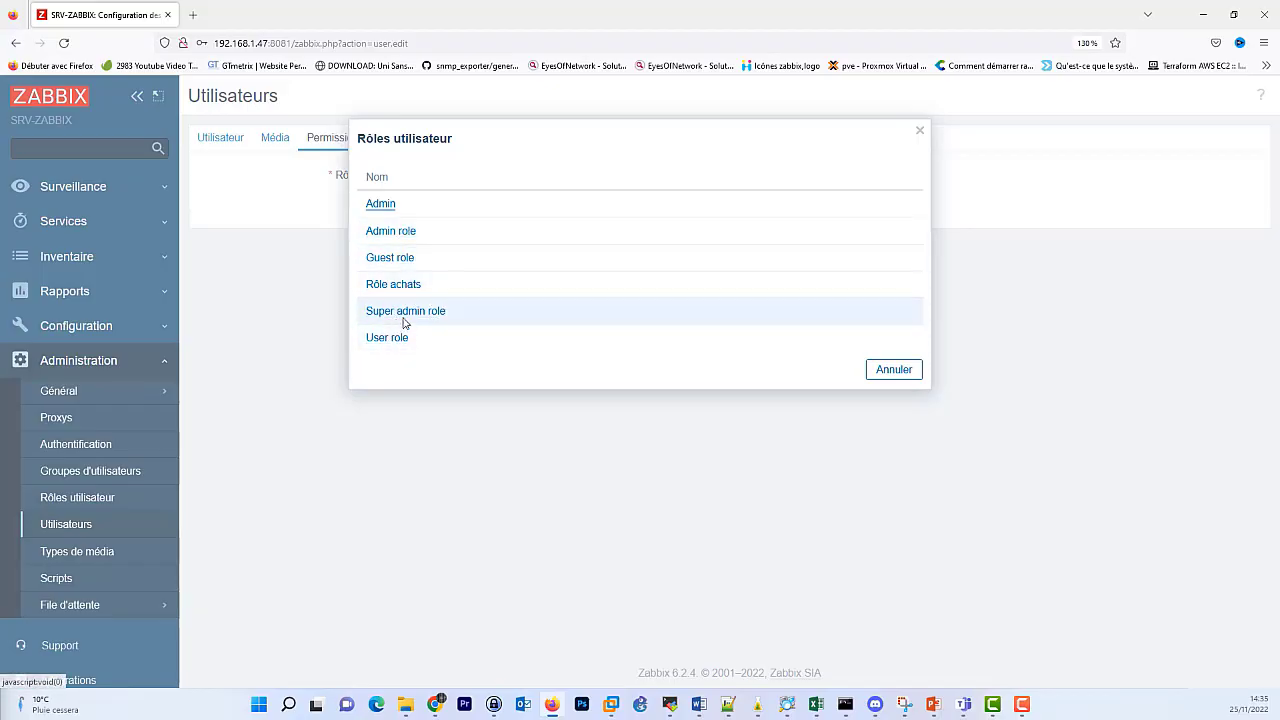
{"action": "left_click", "coordinate": [892, 369]}
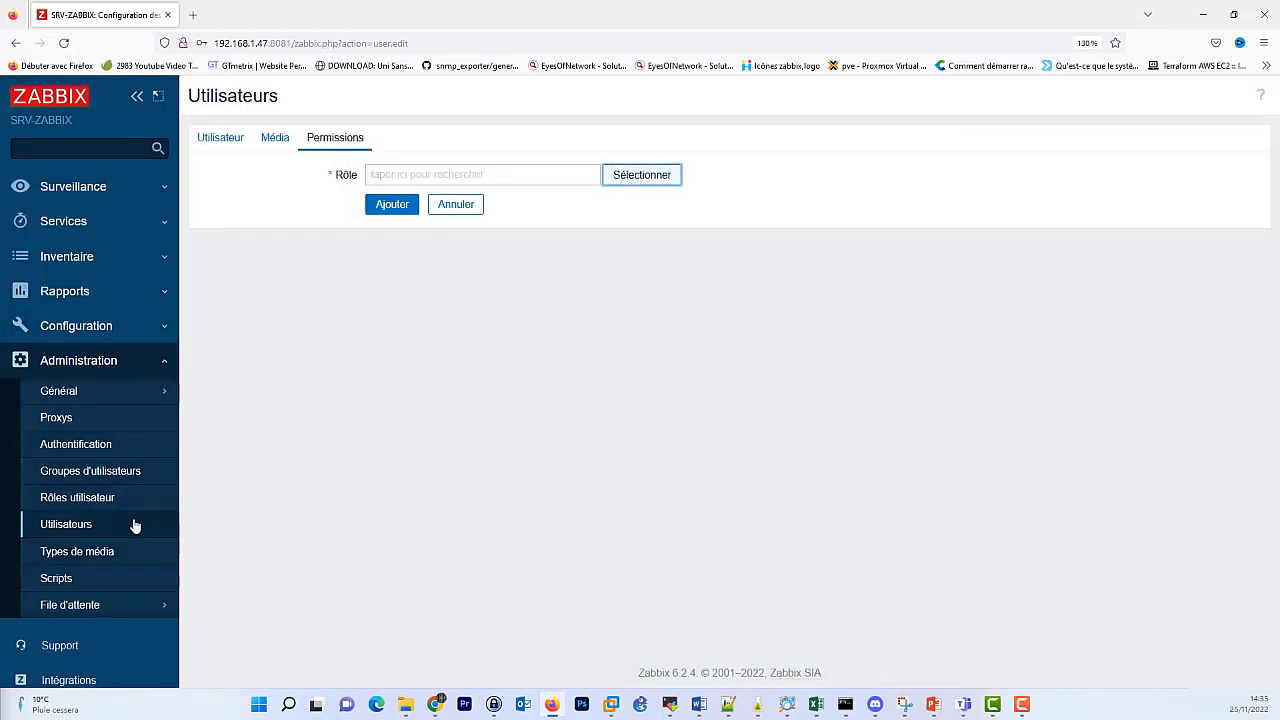
Create an Admin-type user role named infrastructure_role, then return to the users list.
{"action": "left_click", "coordinate": [80, 499]}
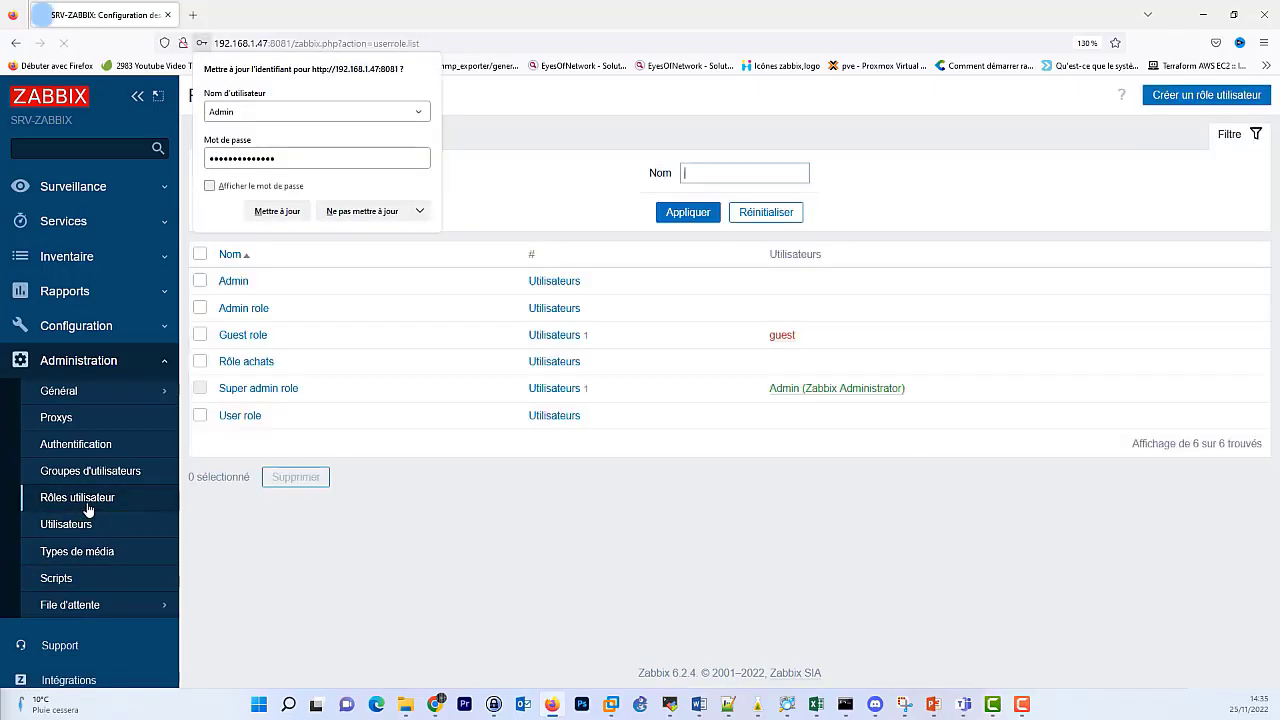
{"action": "left_click", "coordinate": [546, 190]}
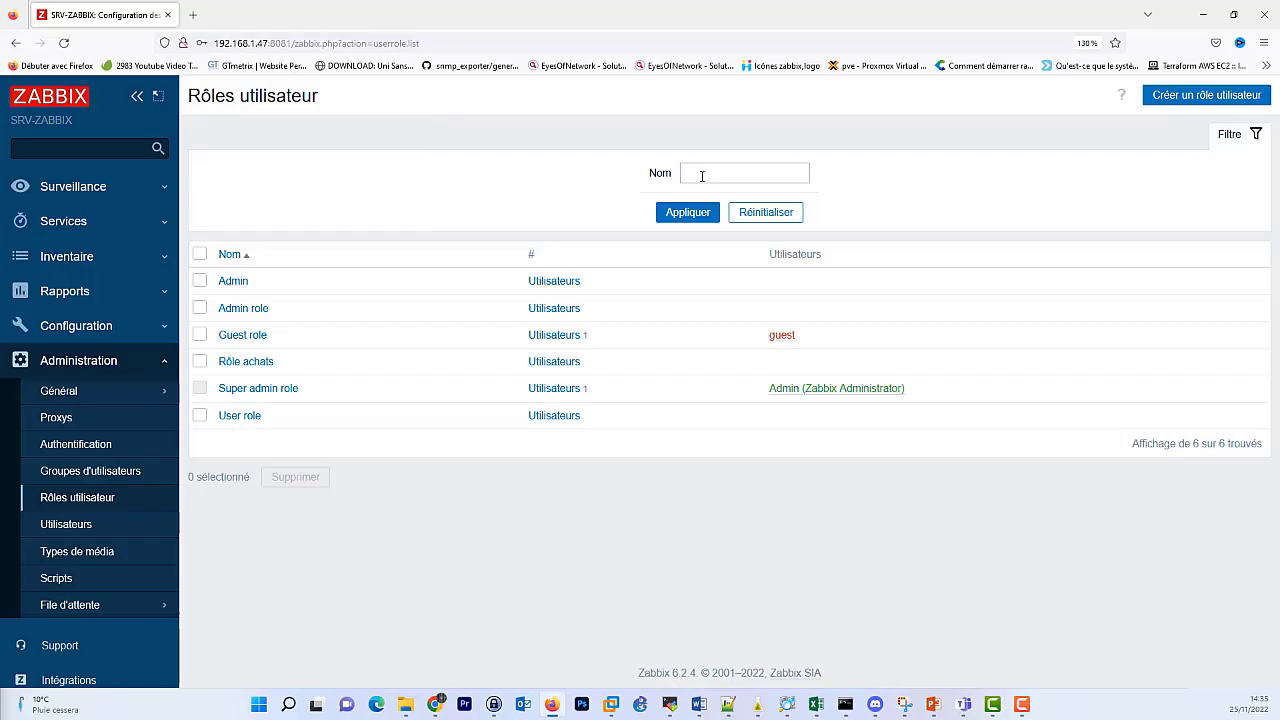
{"action": "left_click", "coordinate": [1218, 98]}
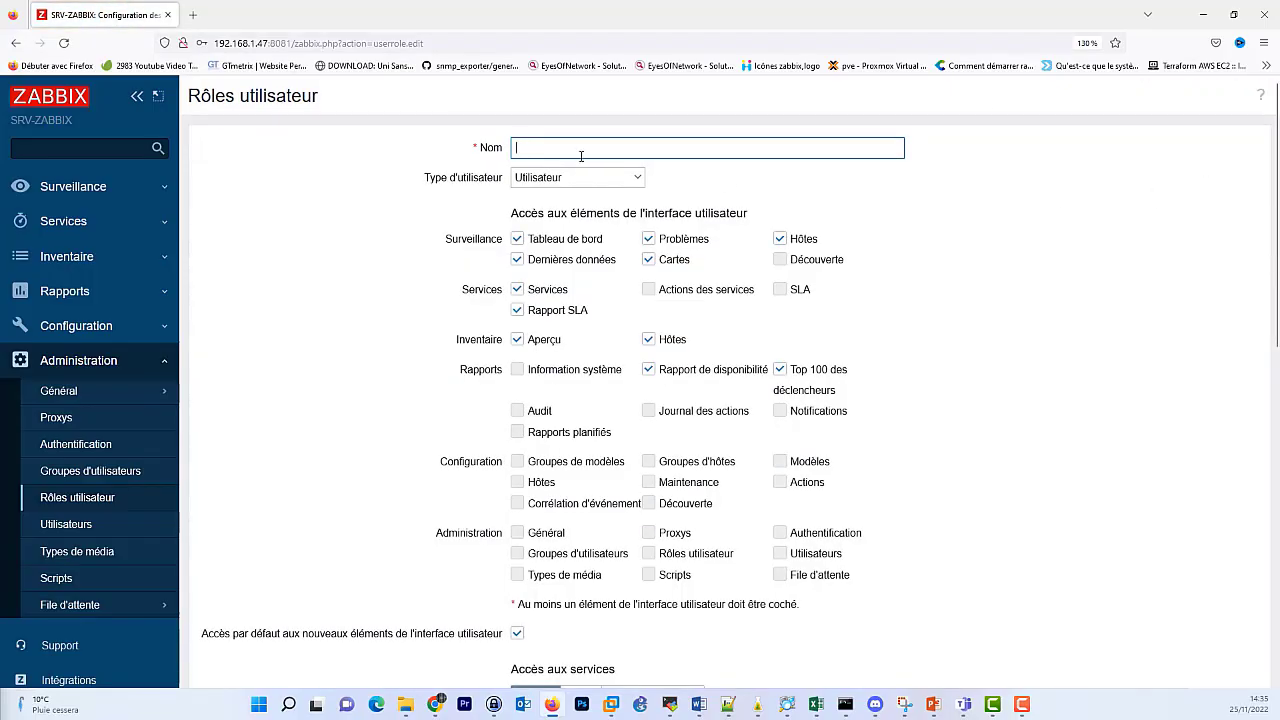
{"action": "type", "text": "infrastr"}
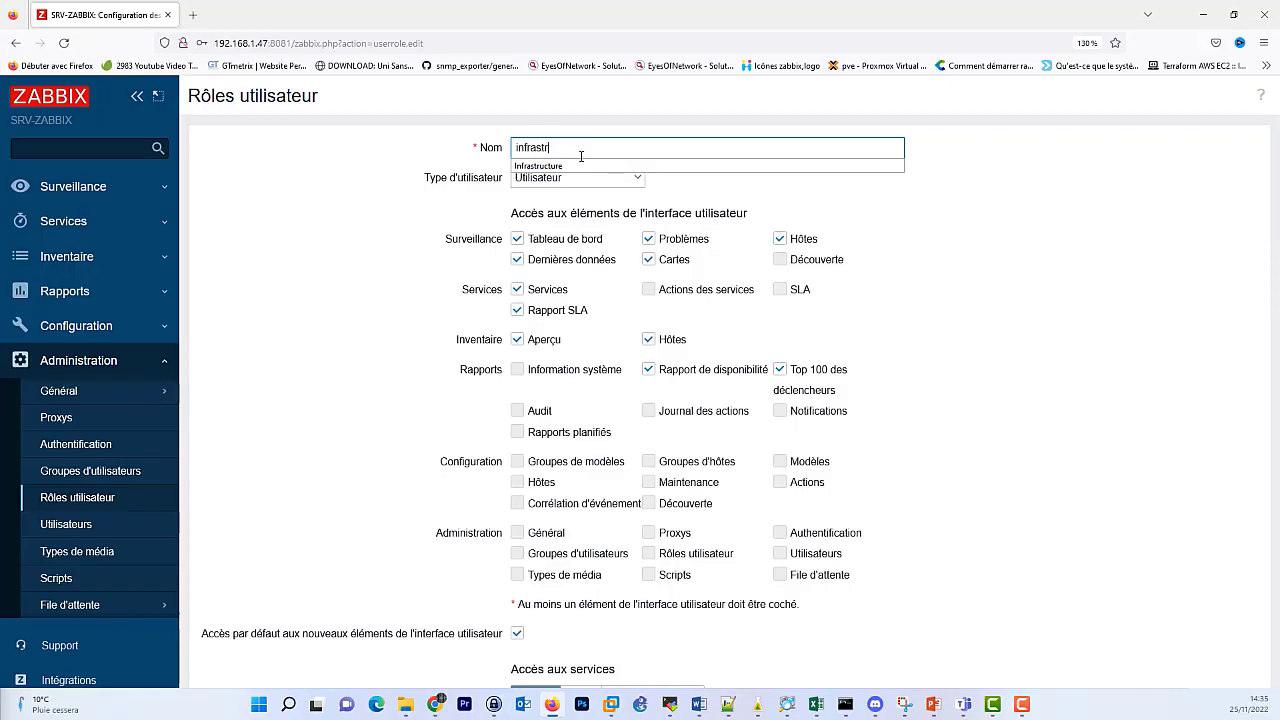
{"action": "type", "text": "ucture"}
{"action": "type", "text": "_role"}
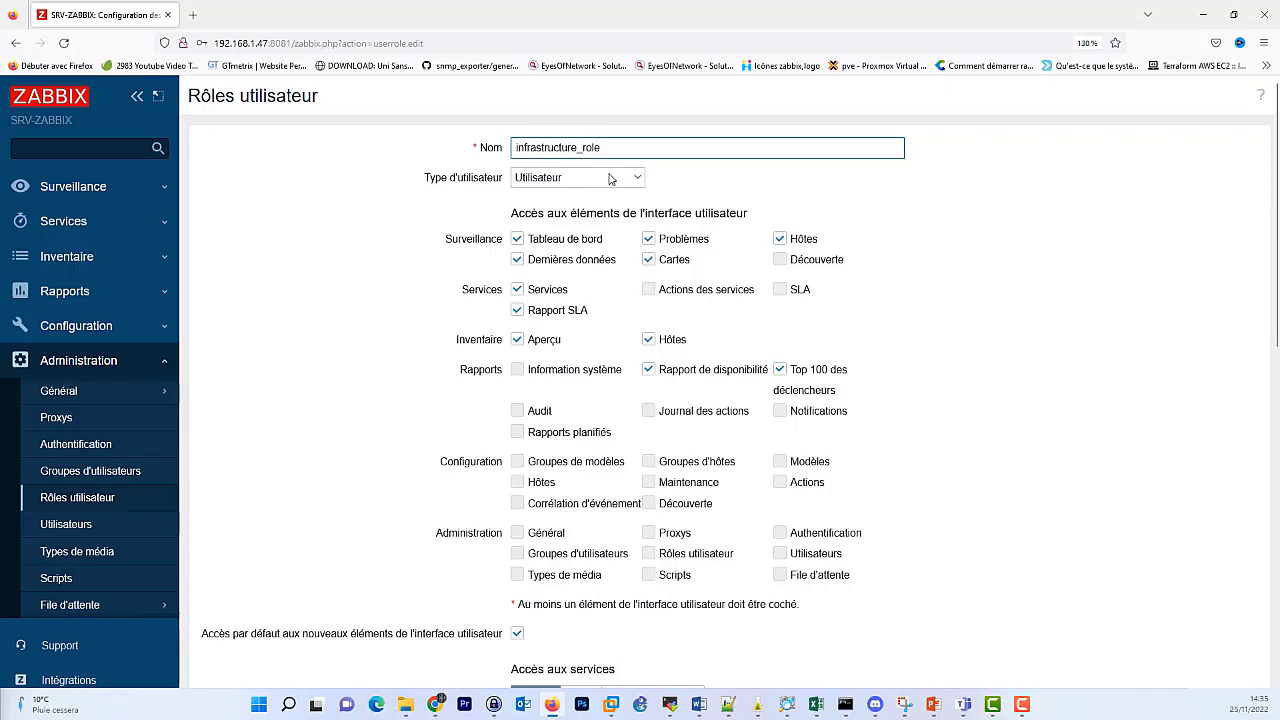
{"action": "left_click", "coordinate": [612, 178]}
{"action": "left_click", "coordinate": [530, 214]}
{"action": "scroll", "coordinate": [396, 498], "scroll_direction": "down", "scroll_amount": 10}
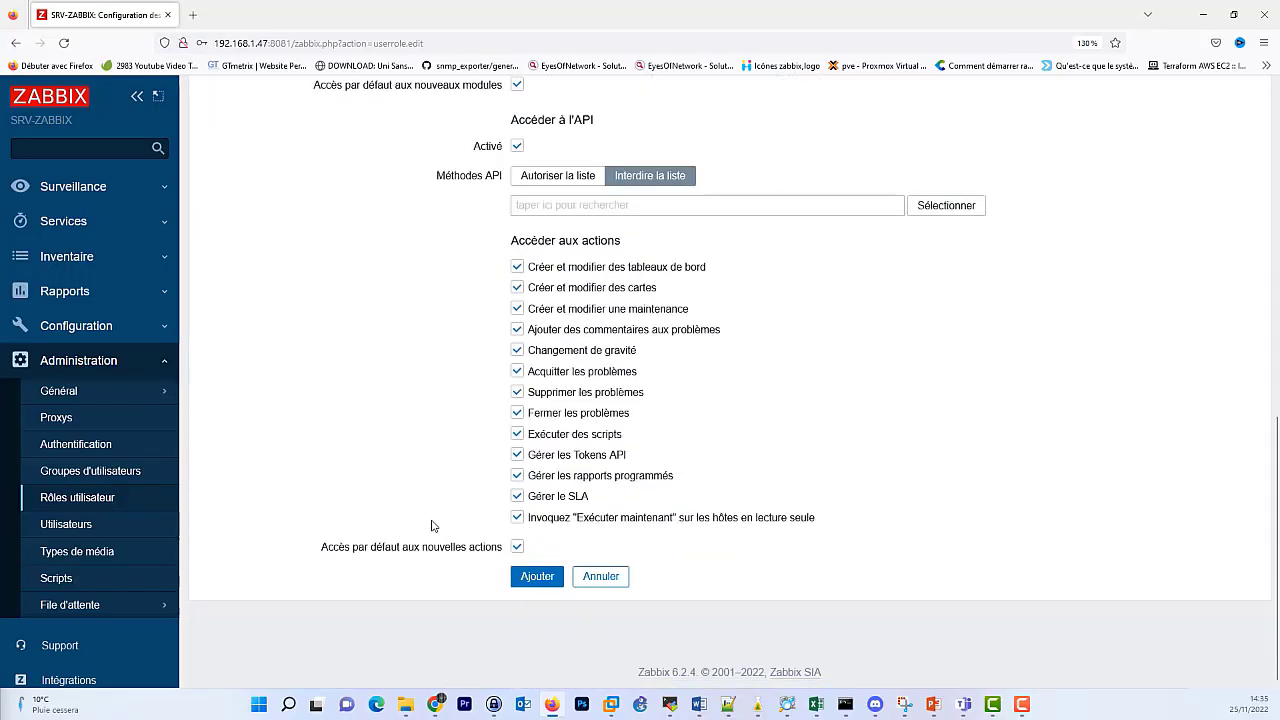
{"action": "left_click", "coordinate": [527, 577]}
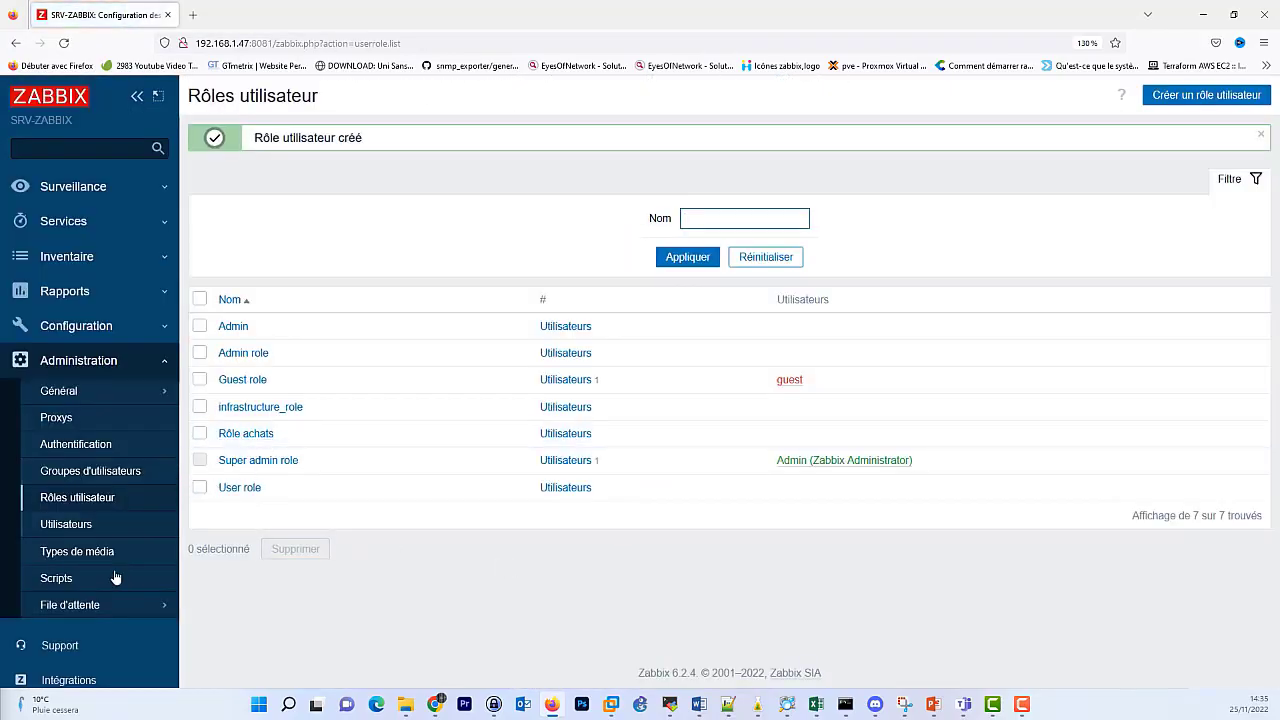
{"action": "left_click", "coordinate": [86, 526]}
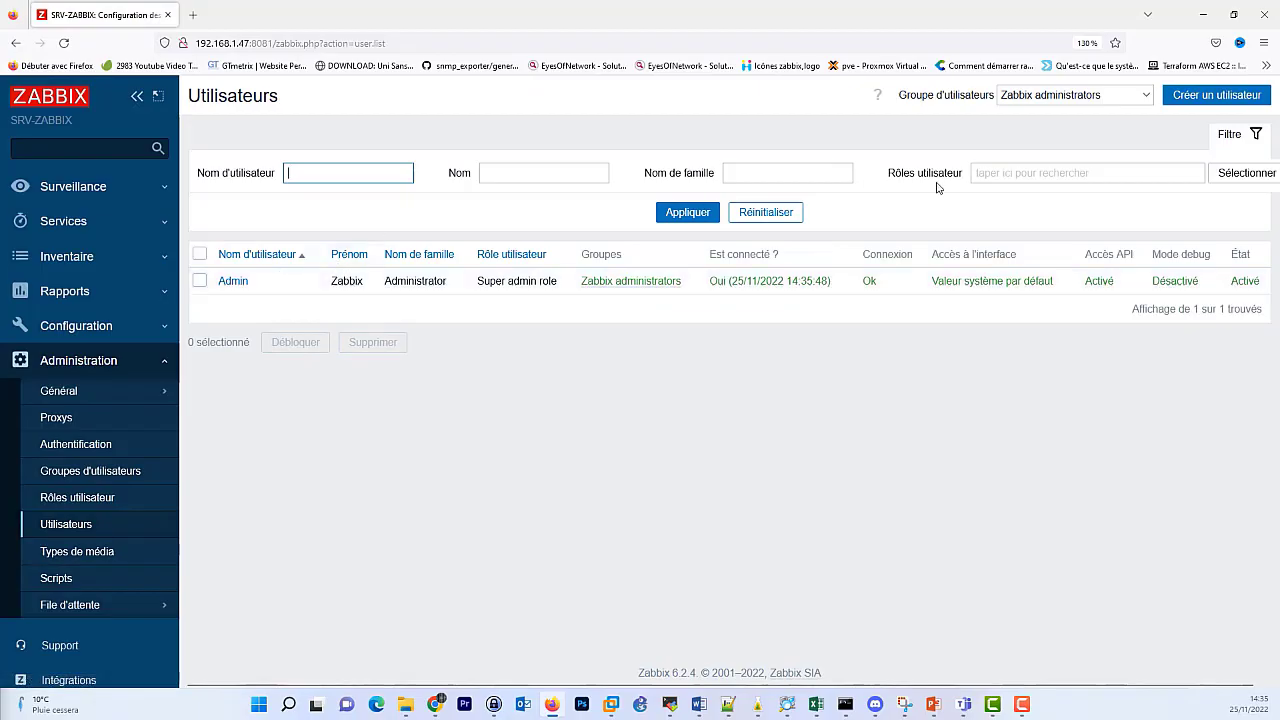
Start a new user named infra in the Infrastructure group.
{"action": "left_click", "coordinate": [1200, 98]}
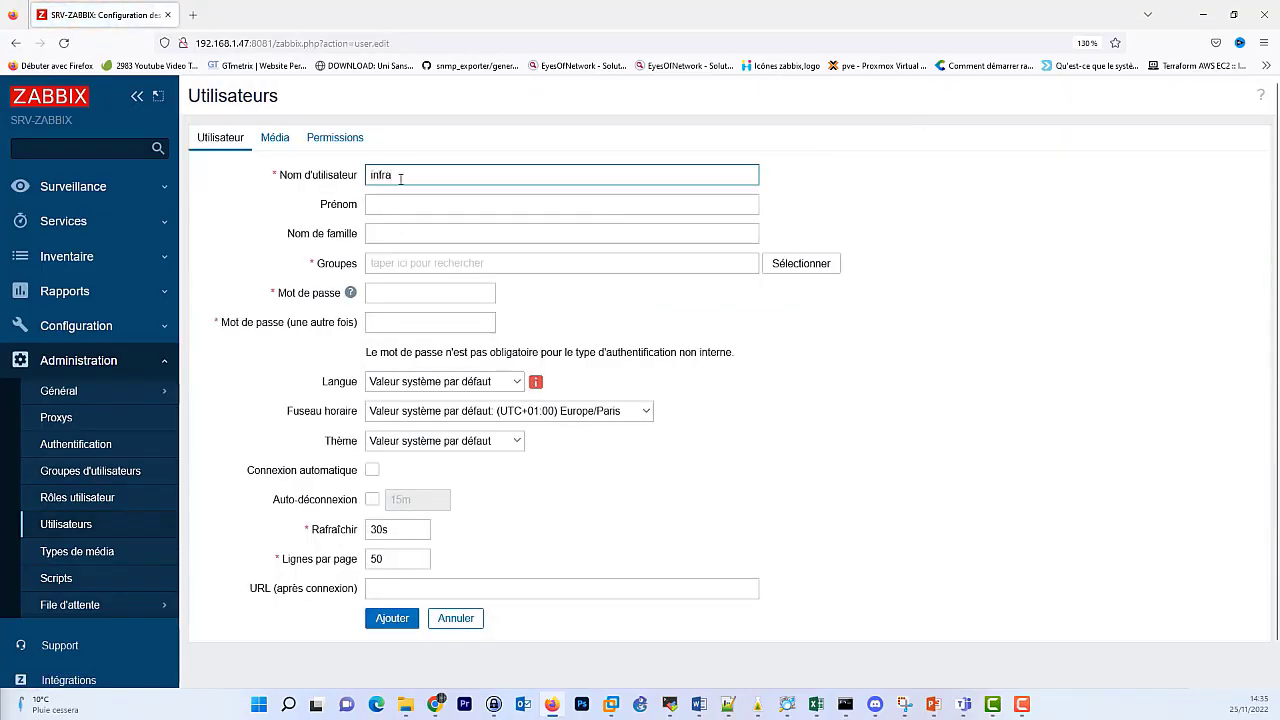
{"action": "type", "text": "infra"}
{"action": "left_click", "coordinate": [395, 258]}
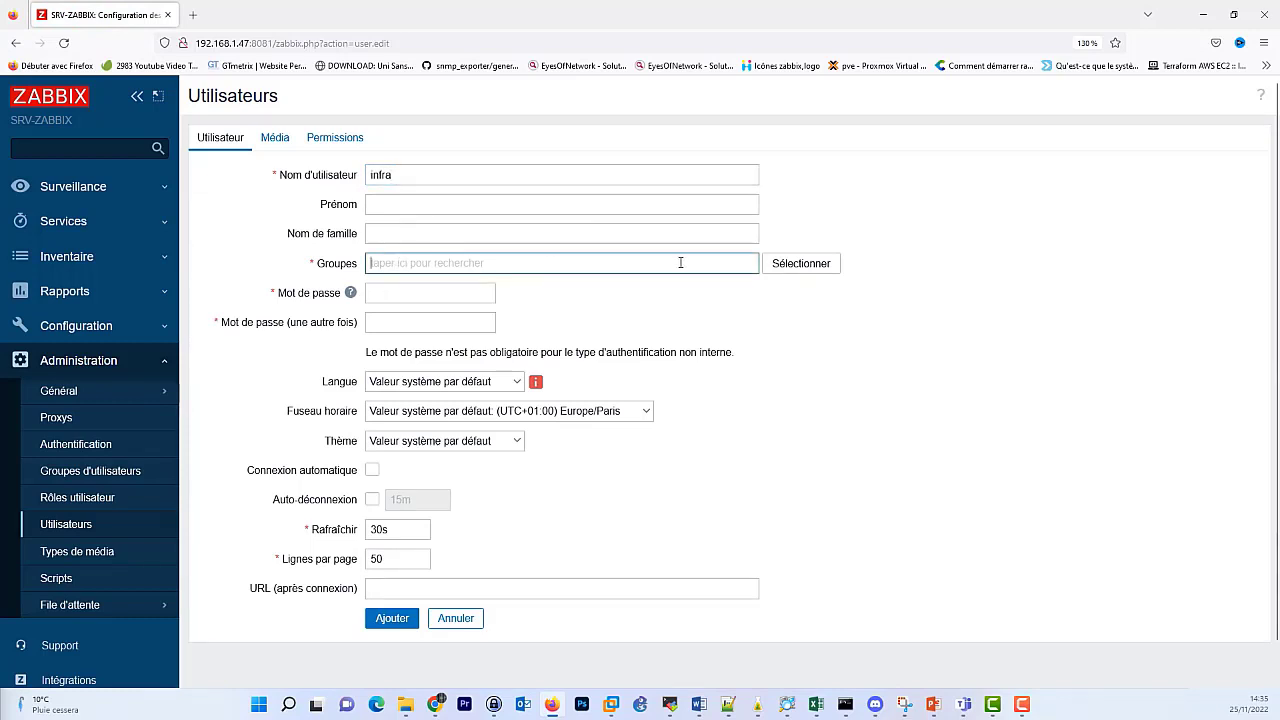
{"action": "left_click", "coordinate": [794, 268]}
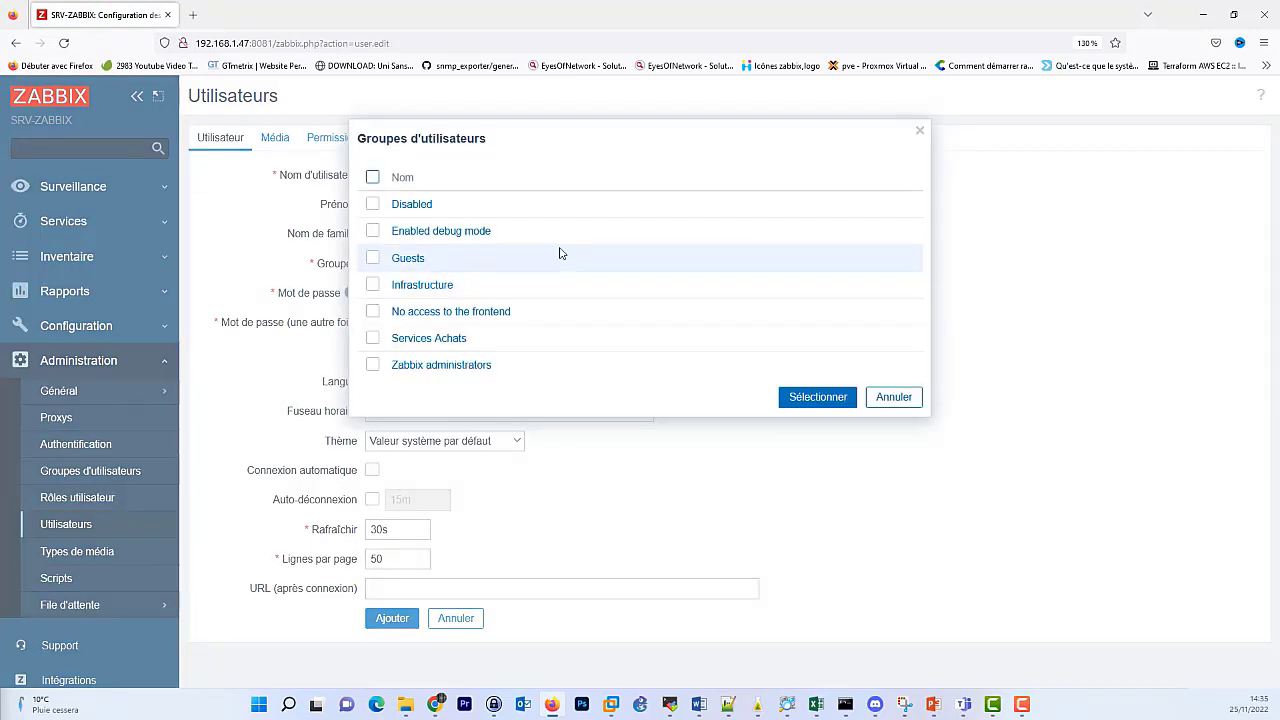
{"action": "left_click", "coordinate": [374, 286]}
{"action": "left_click", "coordinate": [817, 400]}
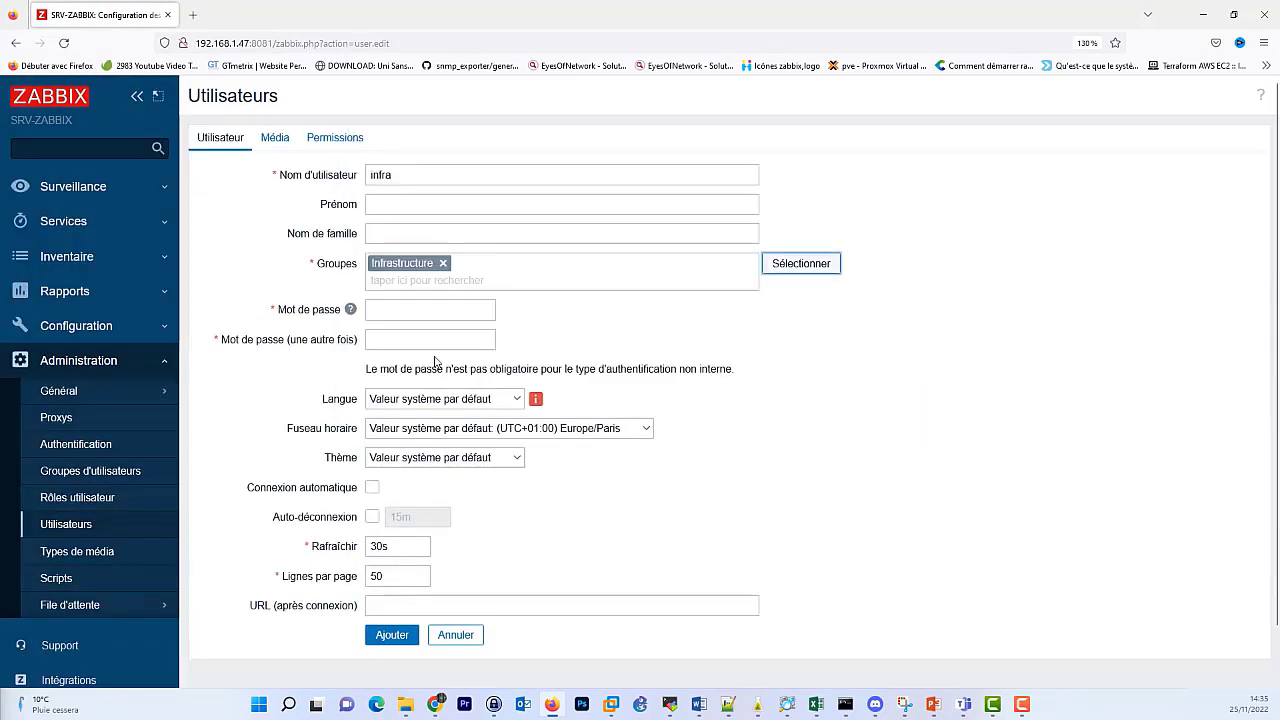
Enter the user's password and its confirmation.
{"action": "left_click", "coordinate": [408, 312]}
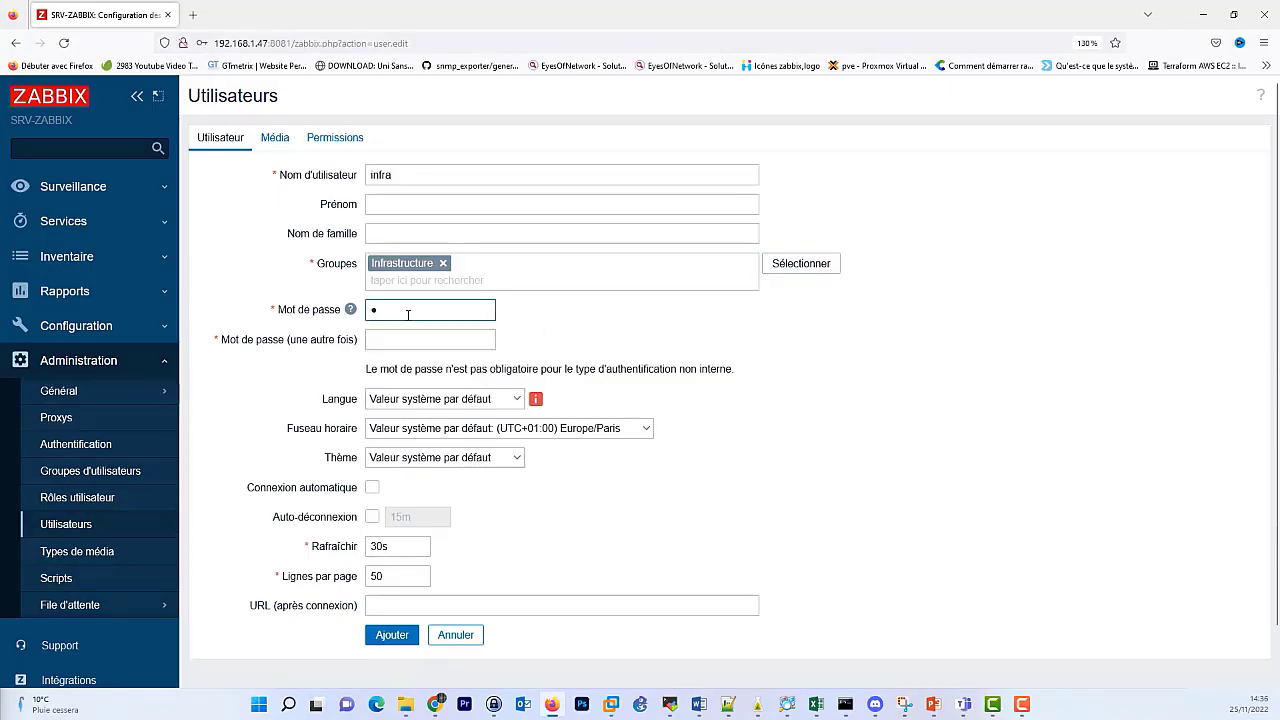
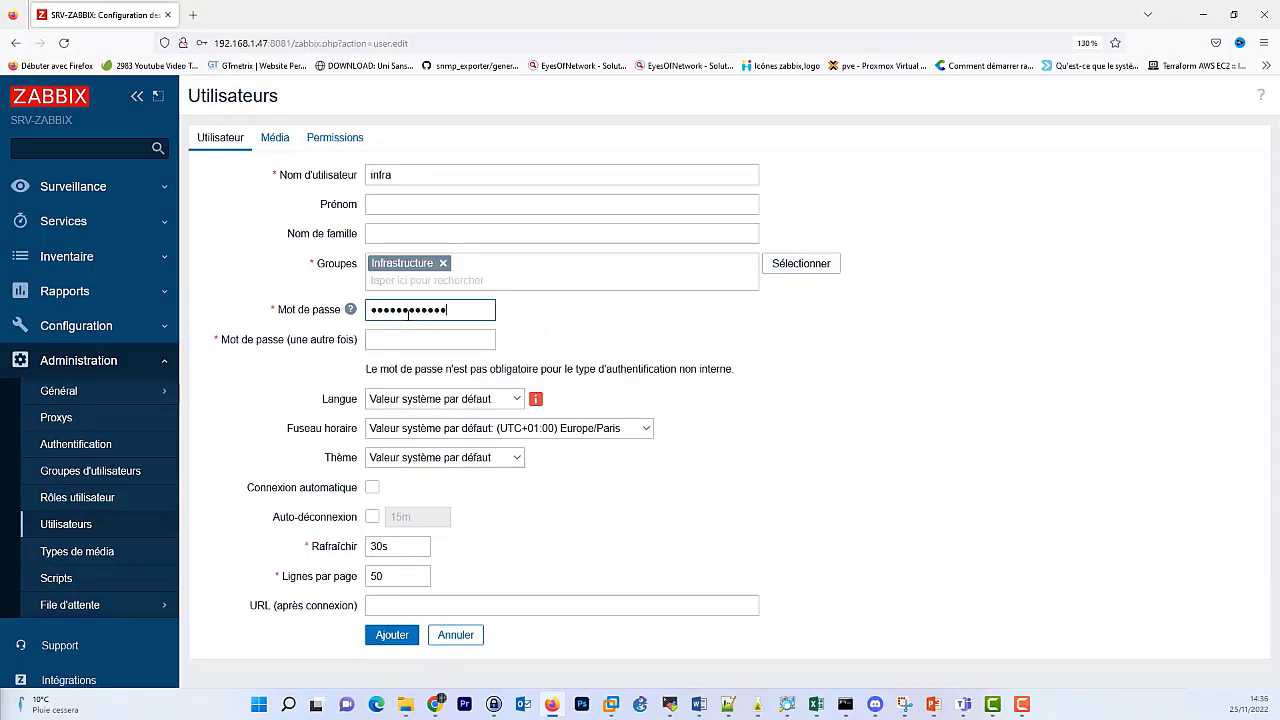
{"action": "key", "text": "Tab"}
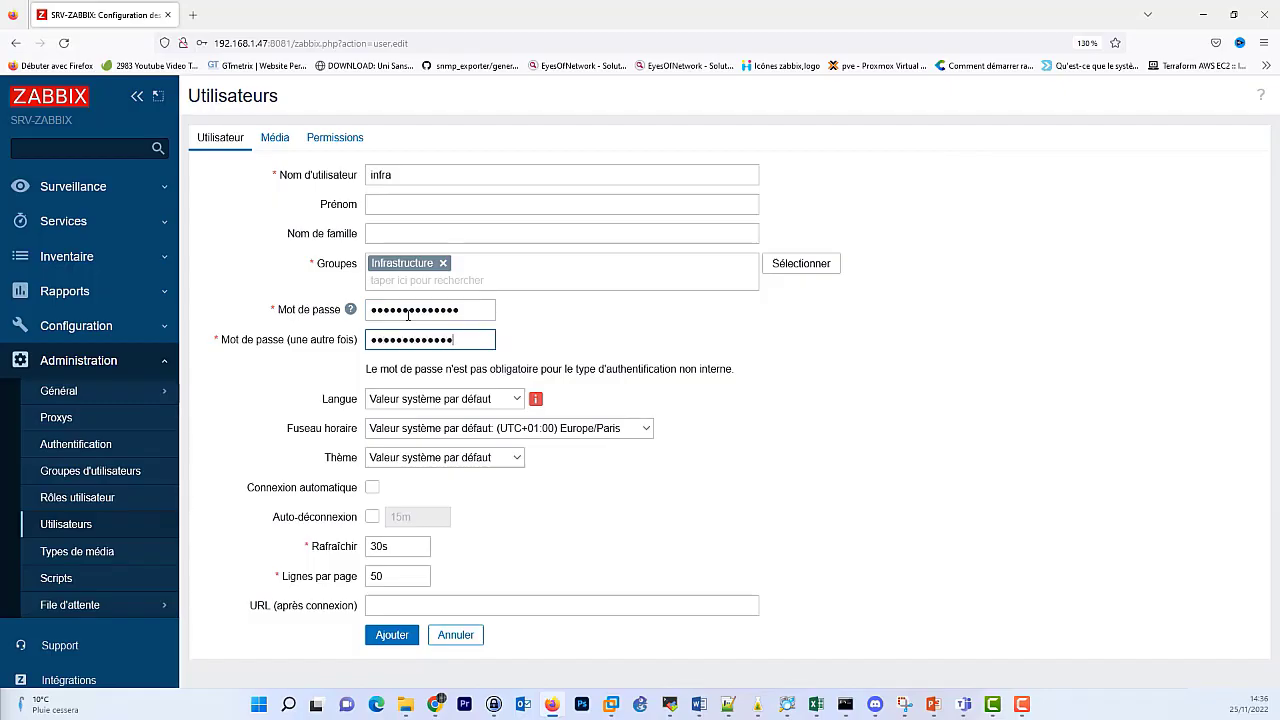
Keep the default time zone, set the theme to Sombre, and go to Permissions.
{"action": "left_click", "coordinate": [463, 403]}
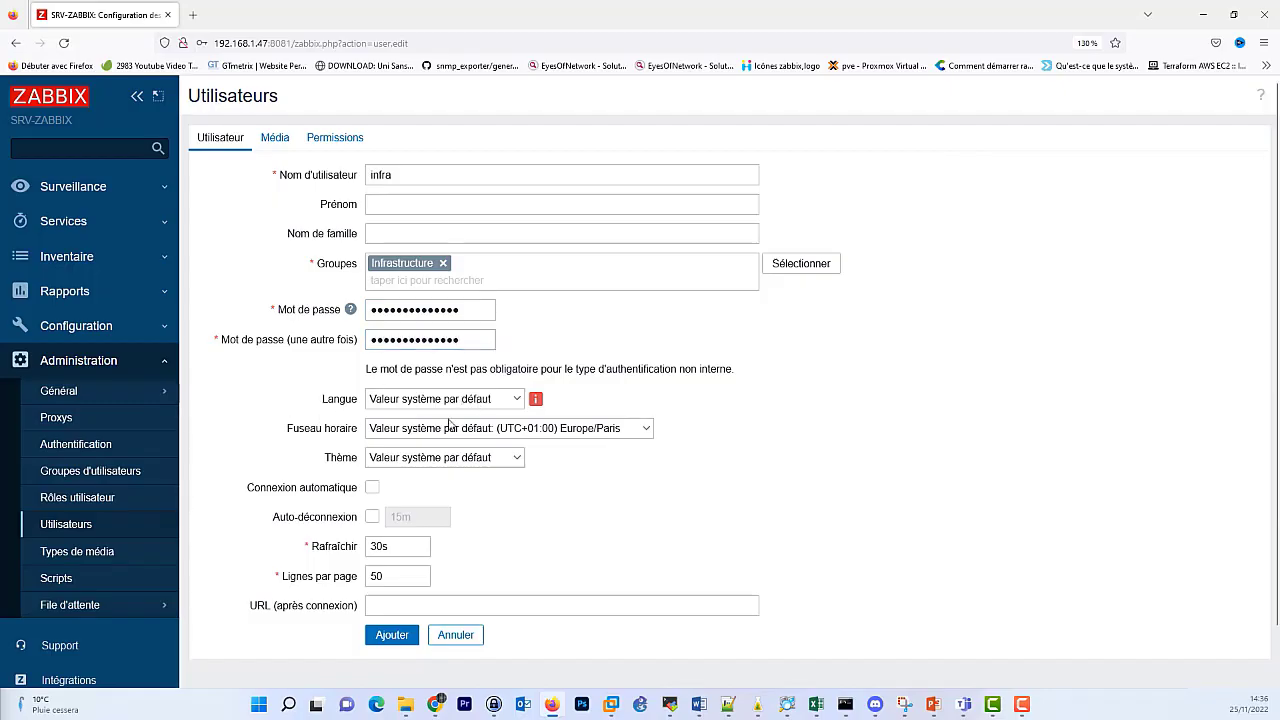
{"action": "left_click", "coordinate": [423, 437]}
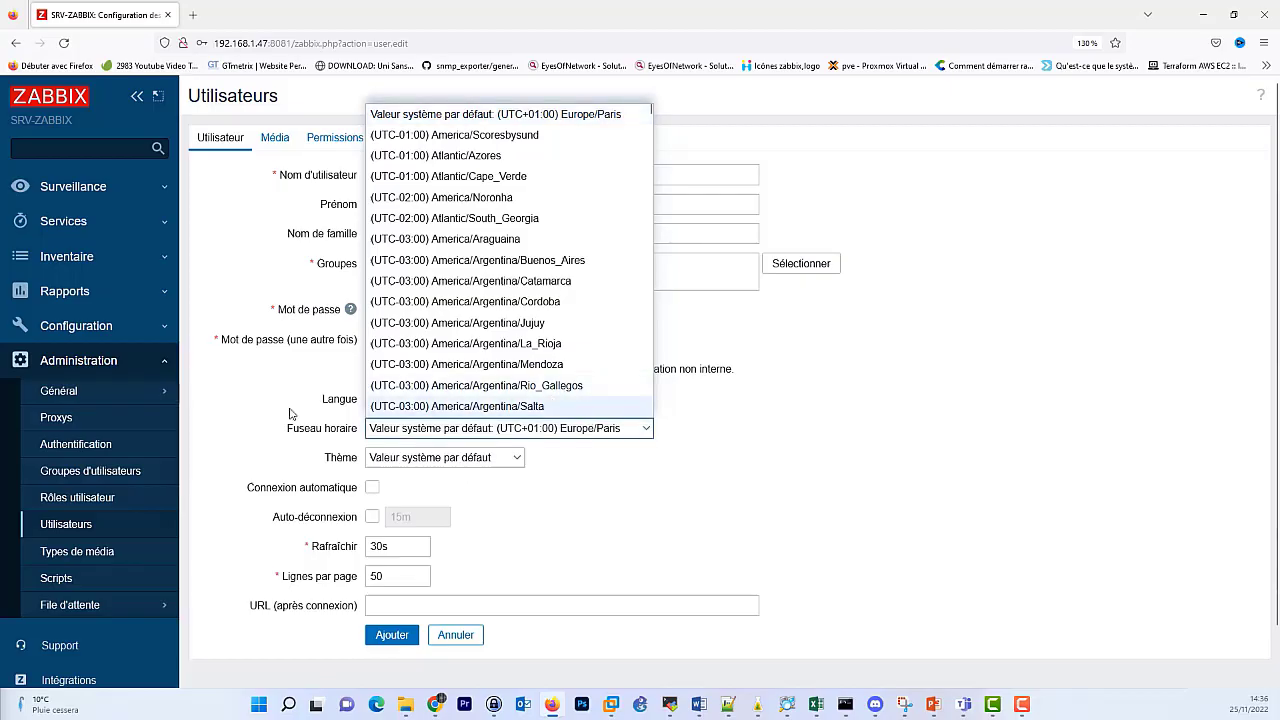
{"action": "left_click", "coordinate": [410, 430]}
{"action": "left_click", "coordinate": [433, 462]}
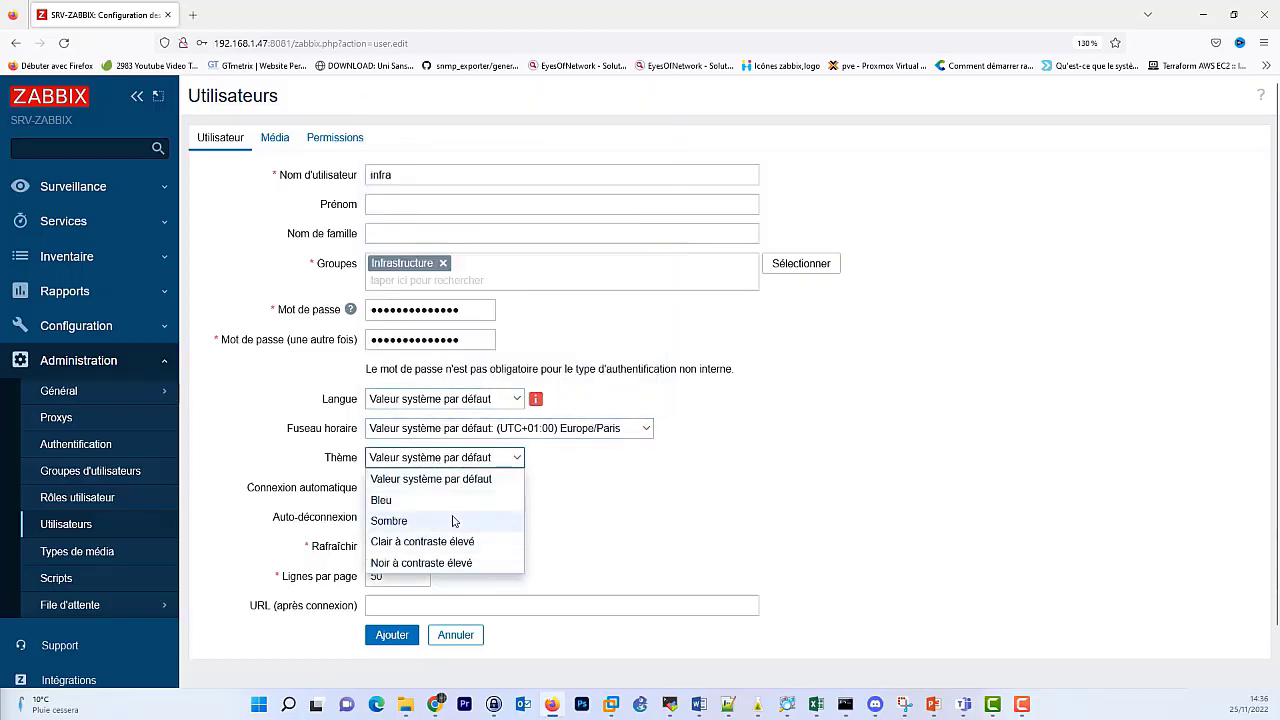
{"action": "left_click", "coordinate": [456, 523]}
{"action": "scroll", "coordinate": [409, 530], "scroll_direction": "down", "scroll_amount": 2}
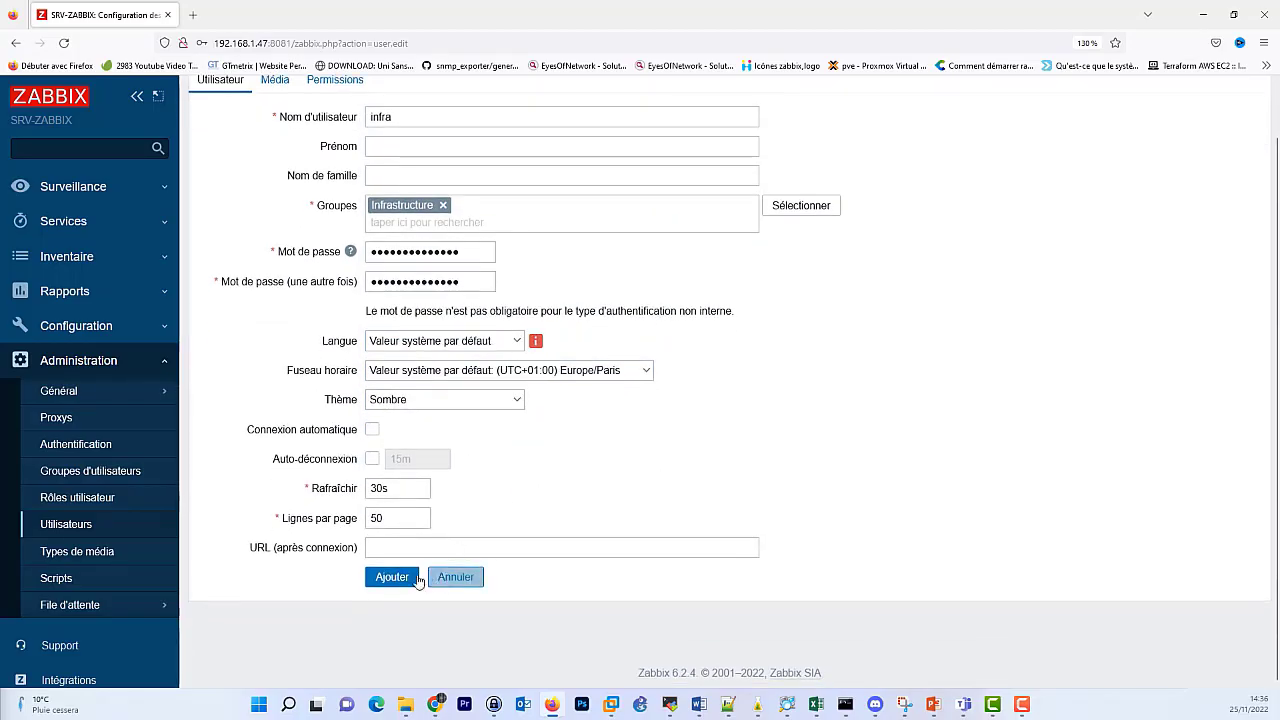
{"action": "scroll", "coordinate": [570, 469], "scroll_direction": "up", "scroll_amount": 2}
{"action": "left_click", "coordinate": [337, 138]}
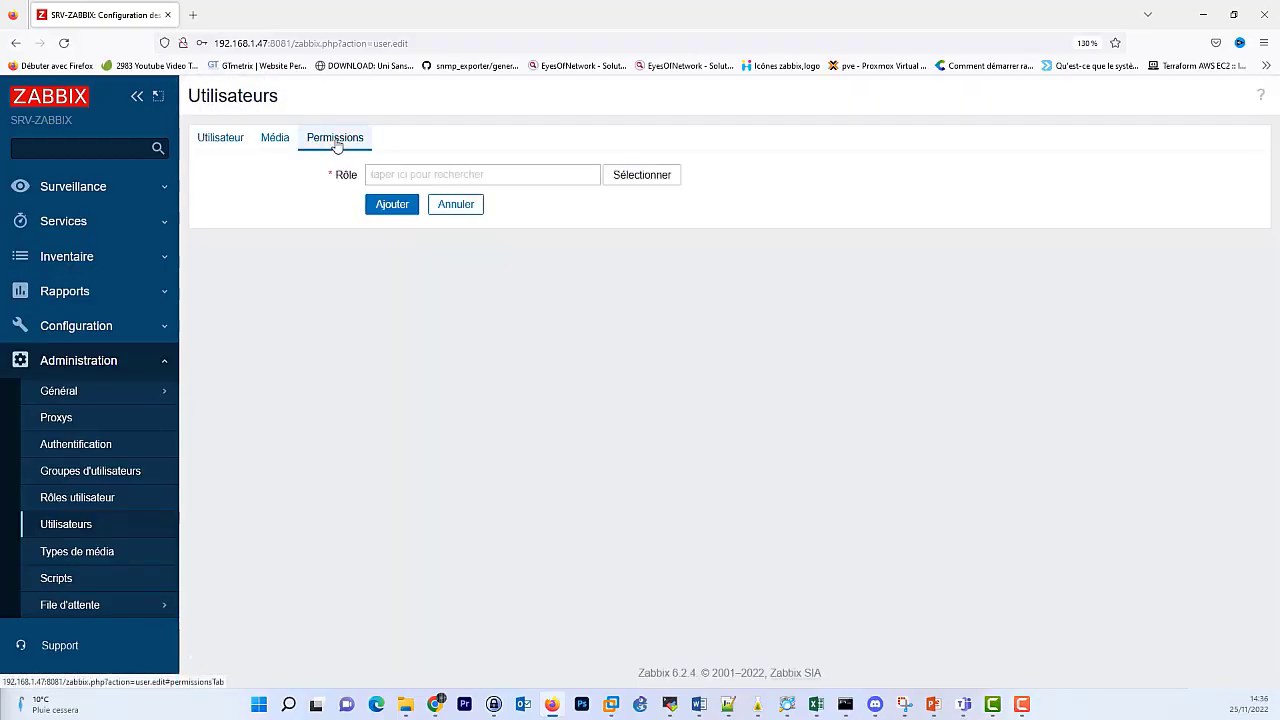
Assign infrastructure_role to the user and review its interface-access permissions.
{"action": "left_click", "coordinate": [662, 182]}
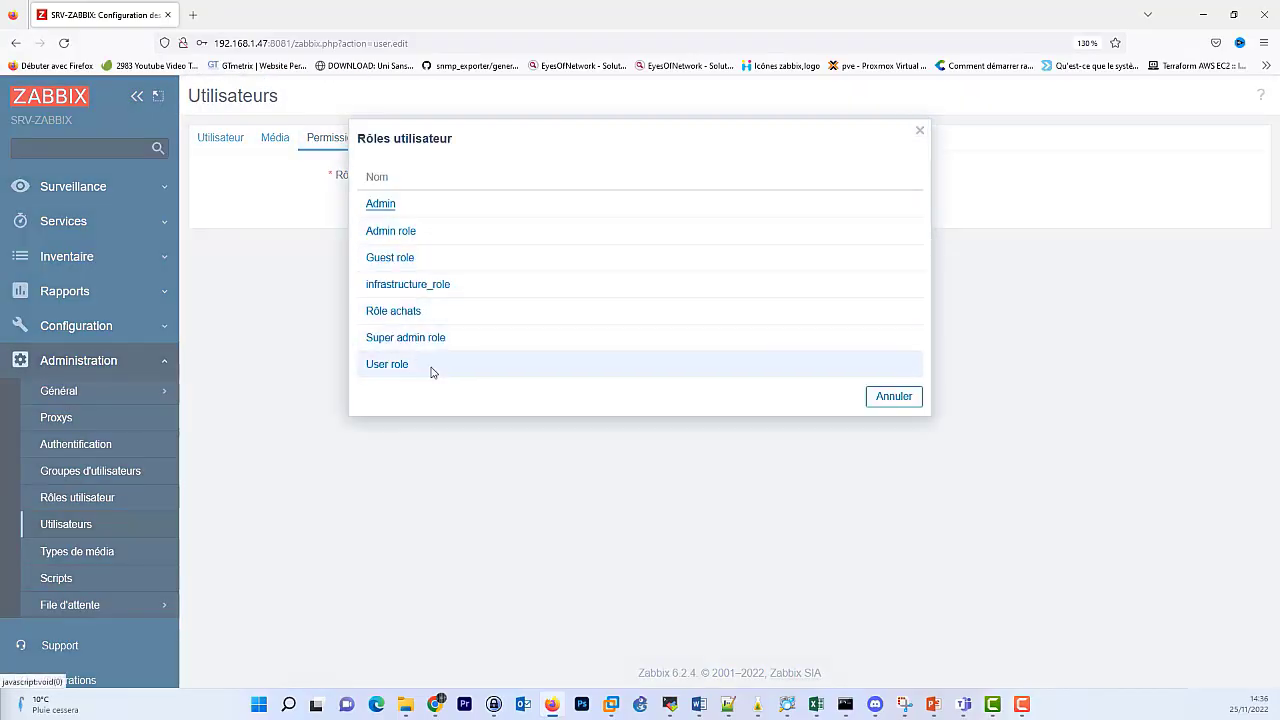
{"action": "left_click", "coordinate": [425, 285]}
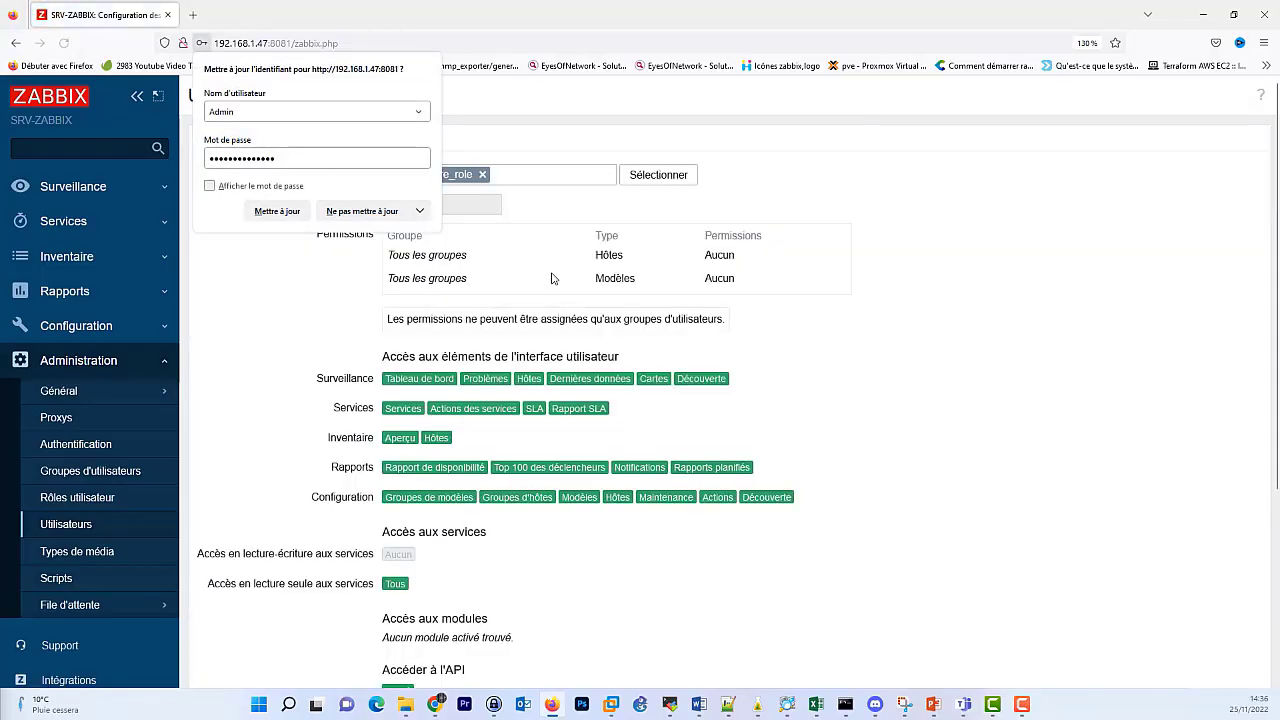
{"action": "left_click", "coordinate": [287, 281]}
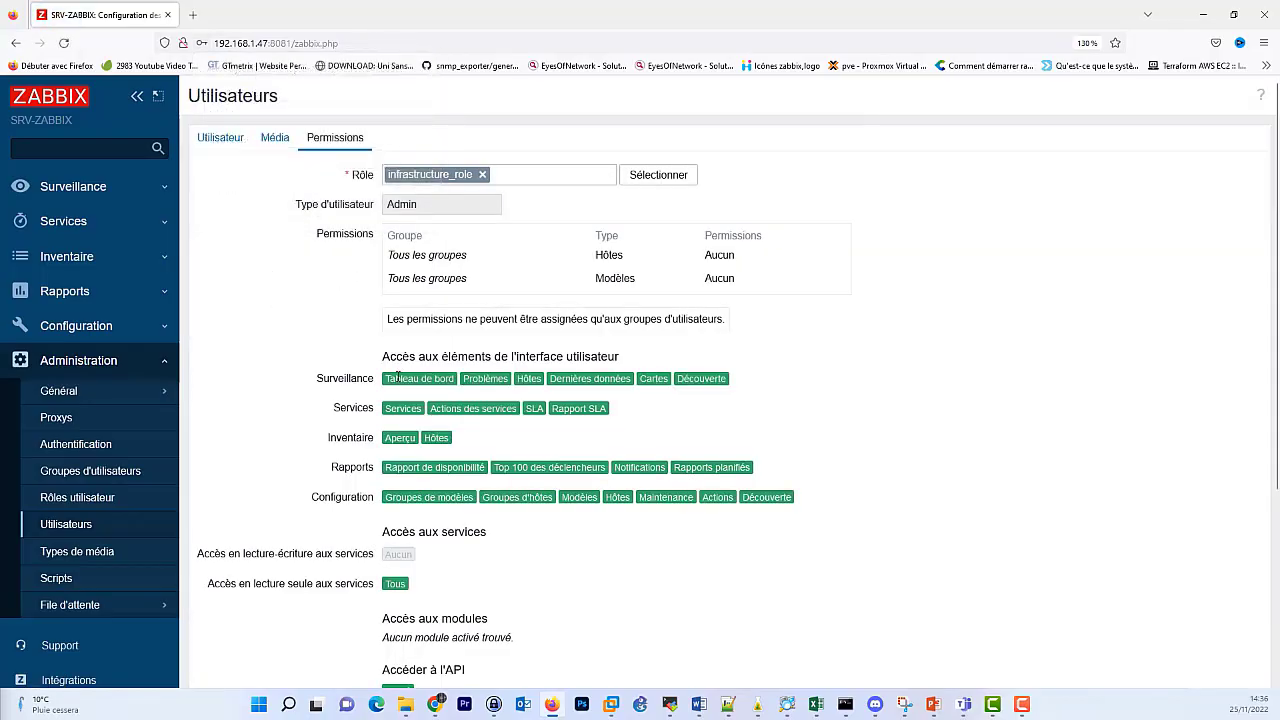
{"action": "left_click_drag", "start_coordinate": [381, 380], "coordinate": [826, 526]}
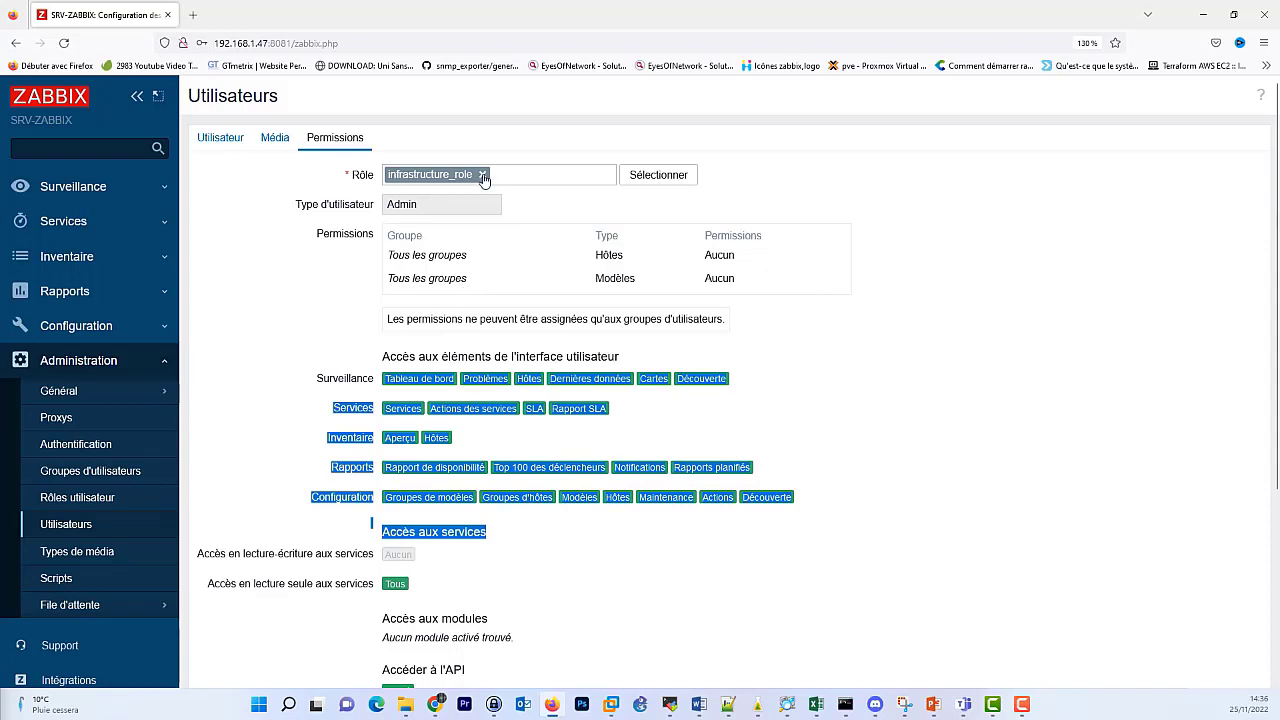
{"action": "left_click", "coordinate": [462, 405]}
{"action": "double_click", "coordinate": [406, 379]}
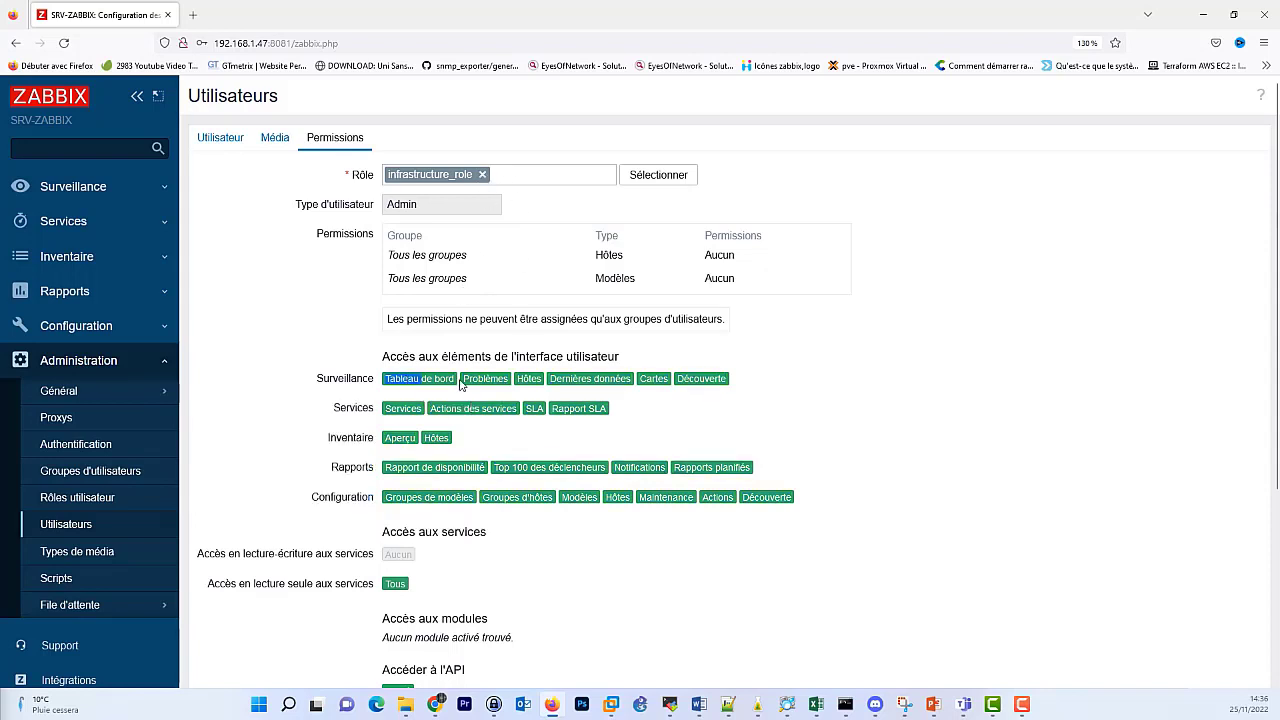
{"action": "left_click", "coordinate": [344, 383]}
{"action": "left_click_drag", "start_coordinate": [381, 383], "coordinate": [777, 500]}
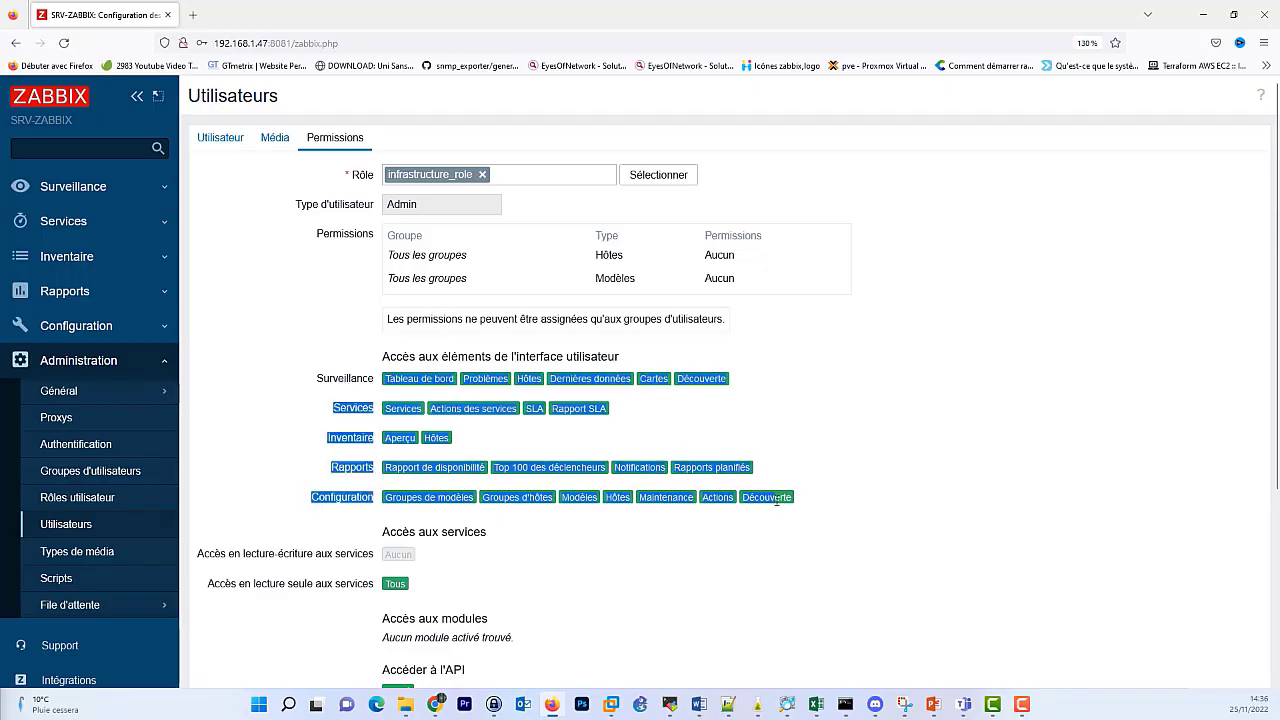
Reassign infrastructure_role and review the role's allowed actions.
{"action": "left_click", "coordinate": [482, 175]}
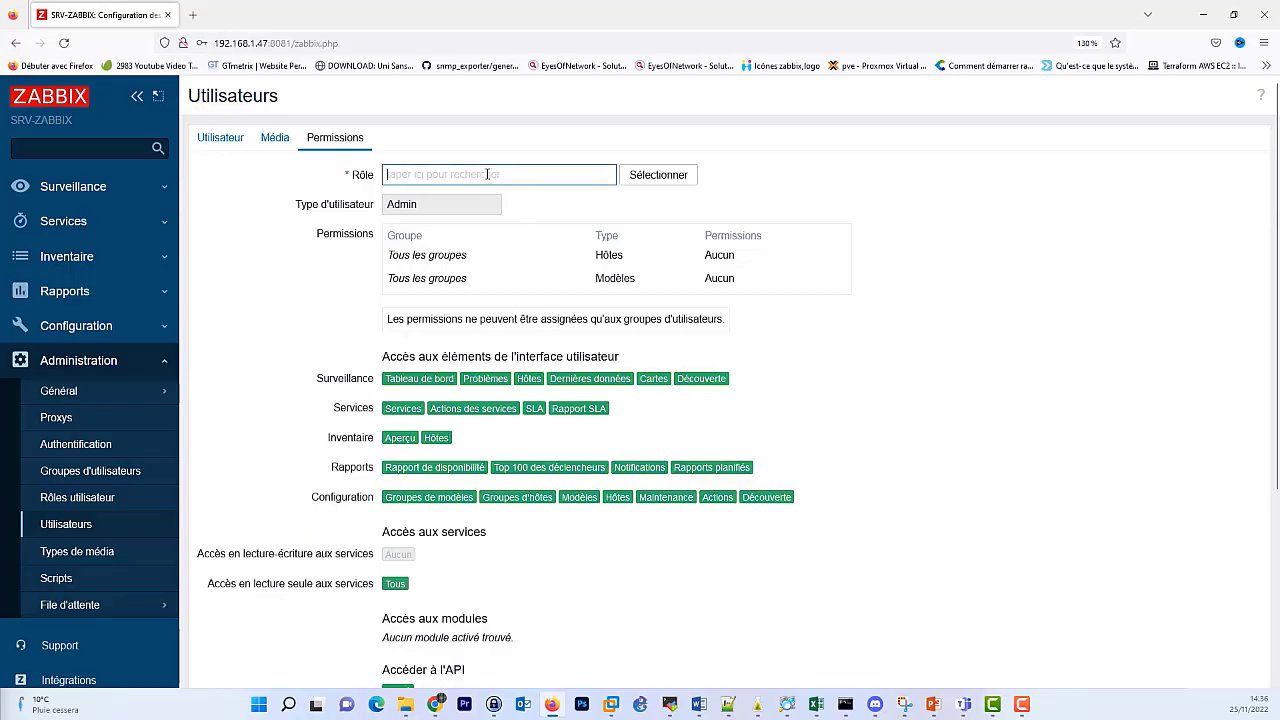
{"action": "left_click", "coordinate": [637, 176]}
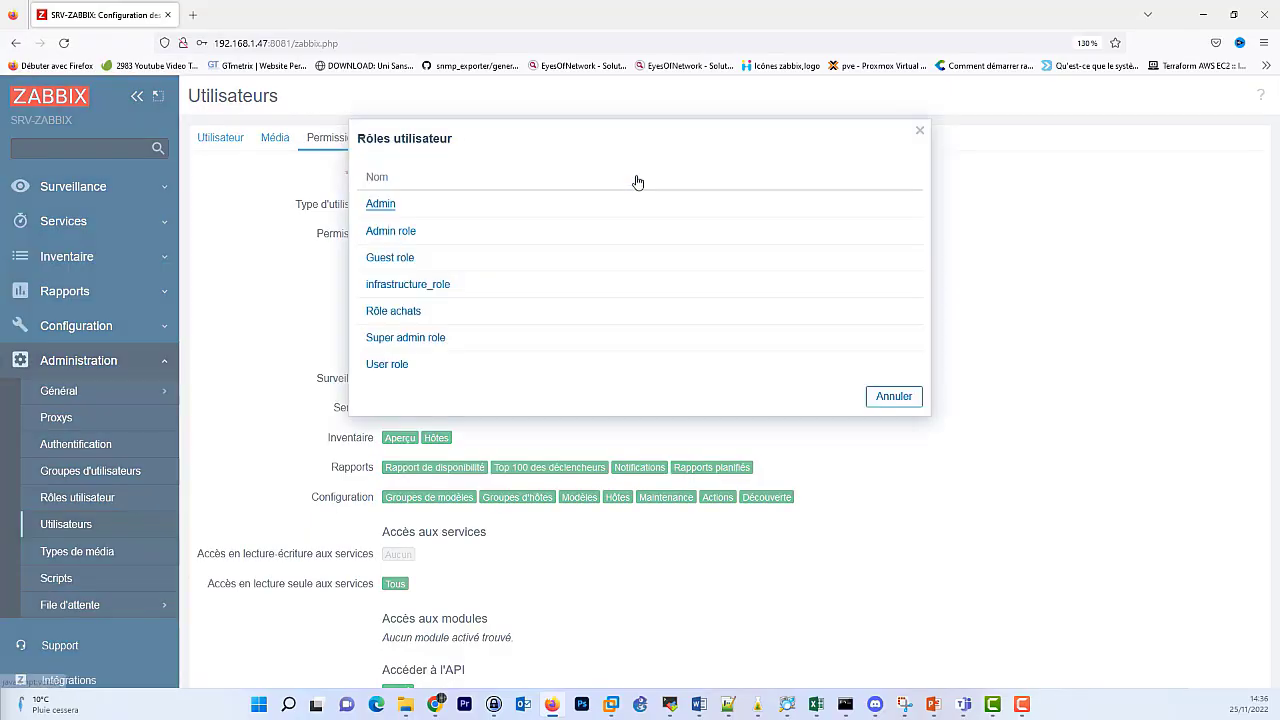
{"action": "left_click", "coordinate": [430, 288]}
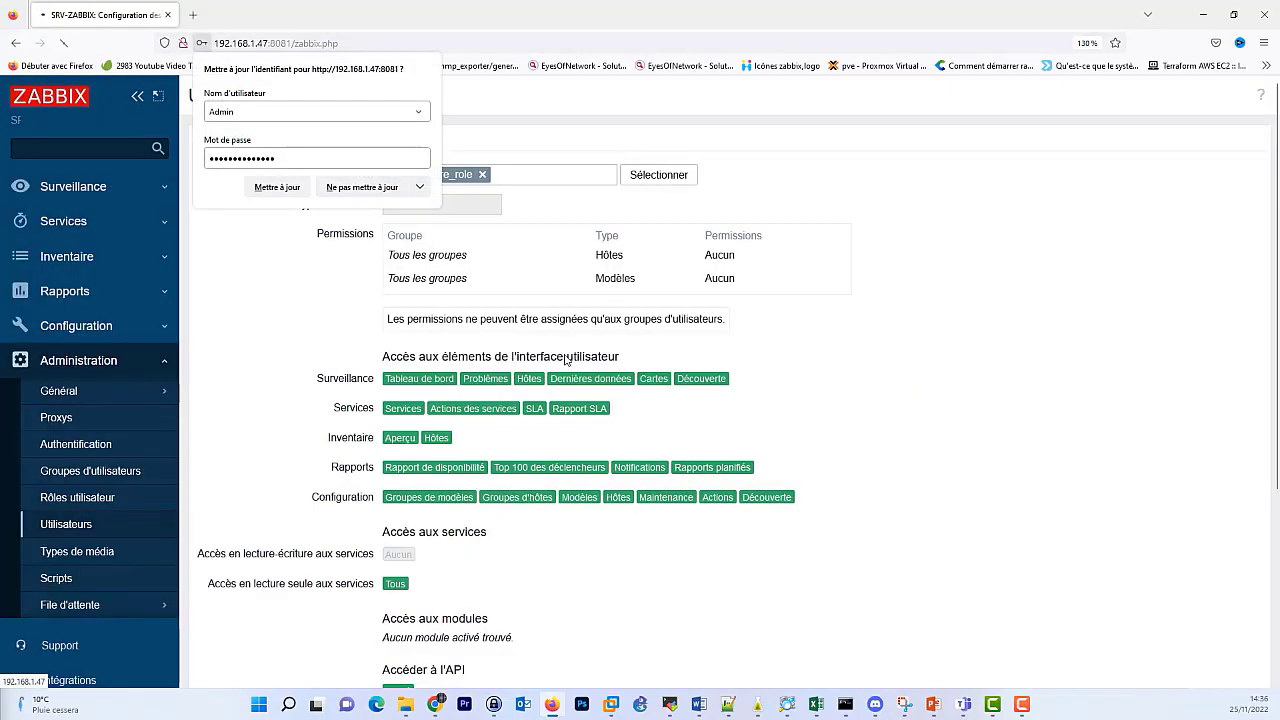
{"action": "left_click", "coordinate": [307, 271]}
{"action": "scroll", "coordinate": [342, 437], "scroll_direction": "down", "scroll_amount": 5}
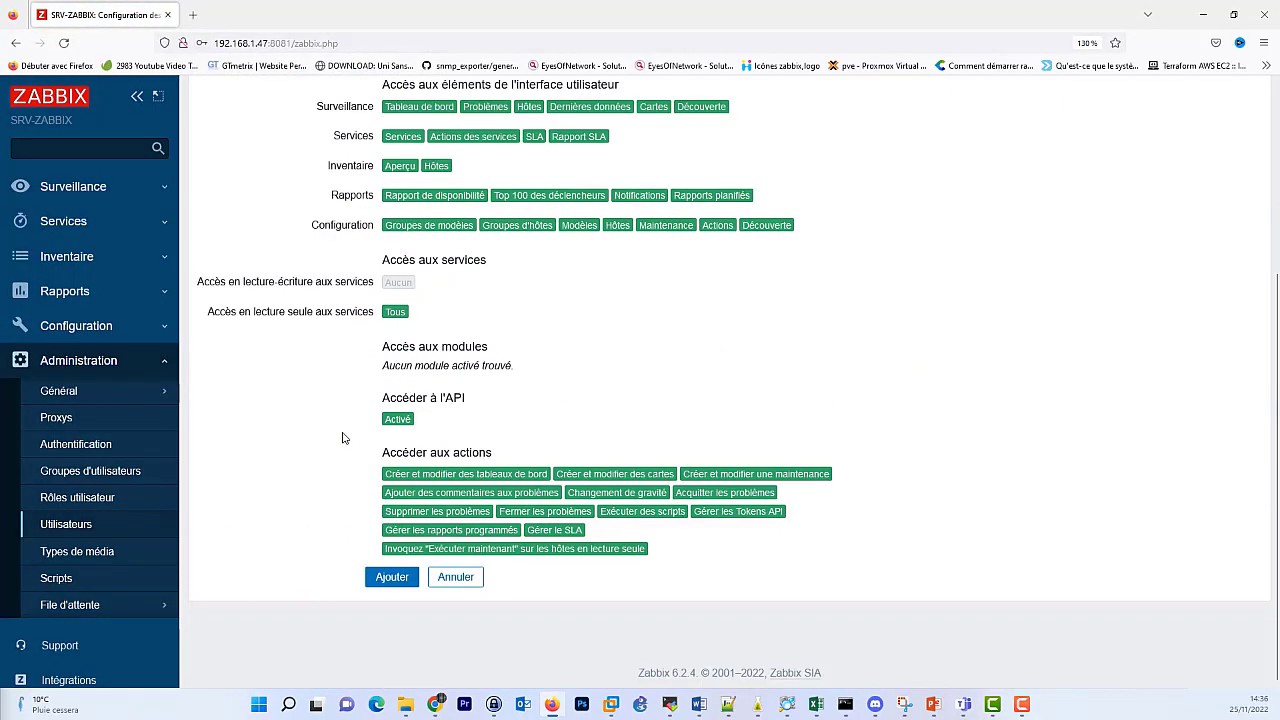
{"action": "left_click_drag", "start_coordinate": [376, 432], "coordinate": [868, 511]}
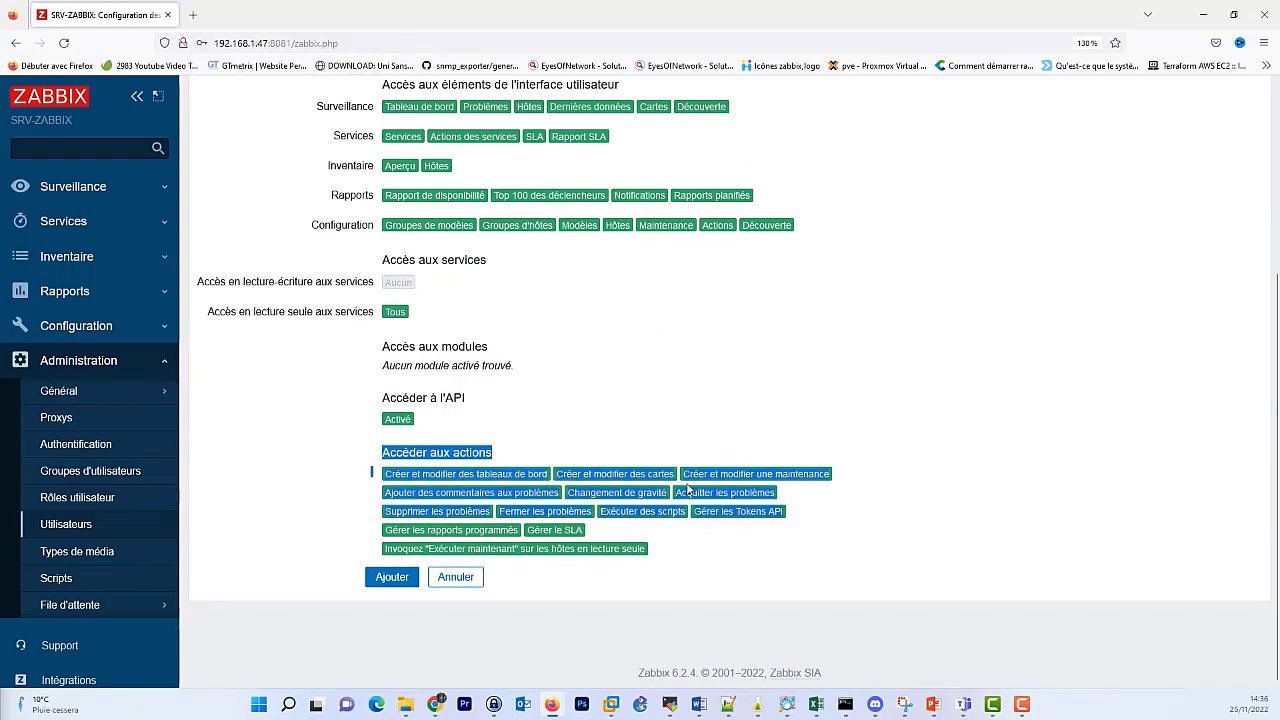
{"action": "scroll", "coordinate": [697, 462], "scroll_direction": "up", "scroll_amount": 2}
{"action": "scroll", "coordinate": [600, 440], "scroll_direction": "up", "scroll_amount": 1}
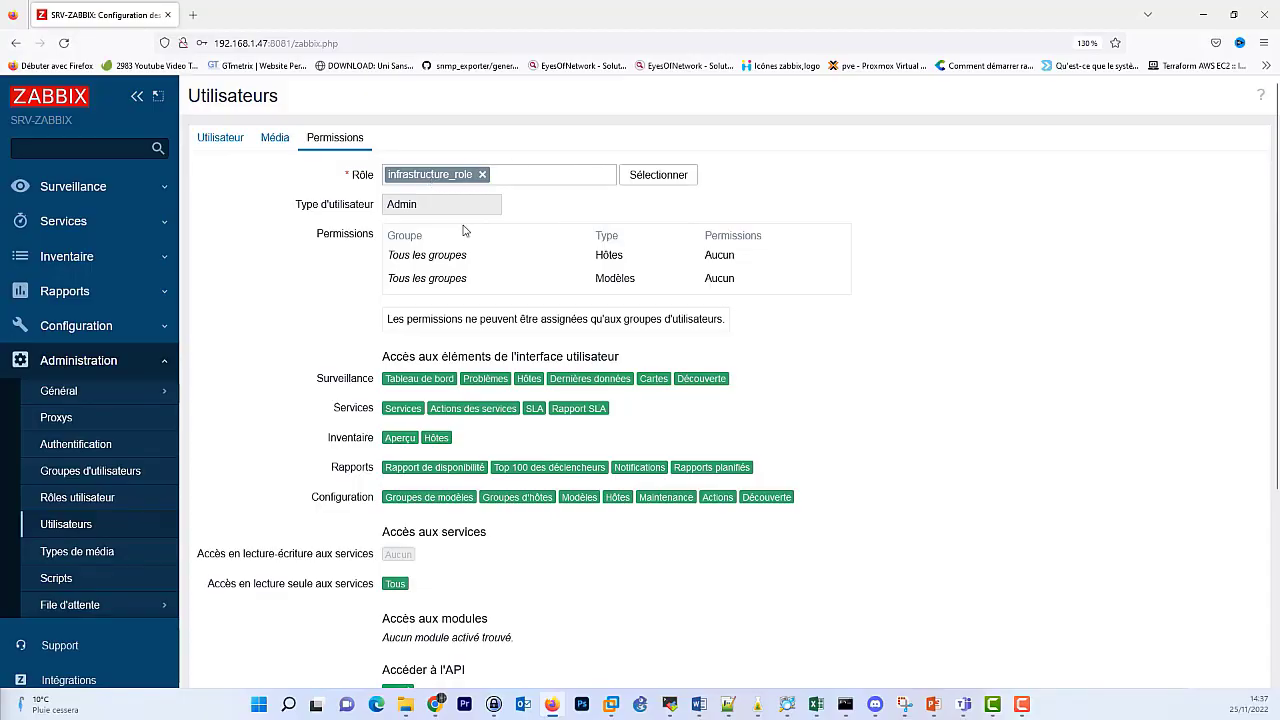
{"action": "scroll", "coordinate": [463, 231], "scroll_direction": "down", "scroll_amount": 5}
{"action": "left_click_drag", "start_coordinate": [382, 452], "coordinate": [786, 511]}
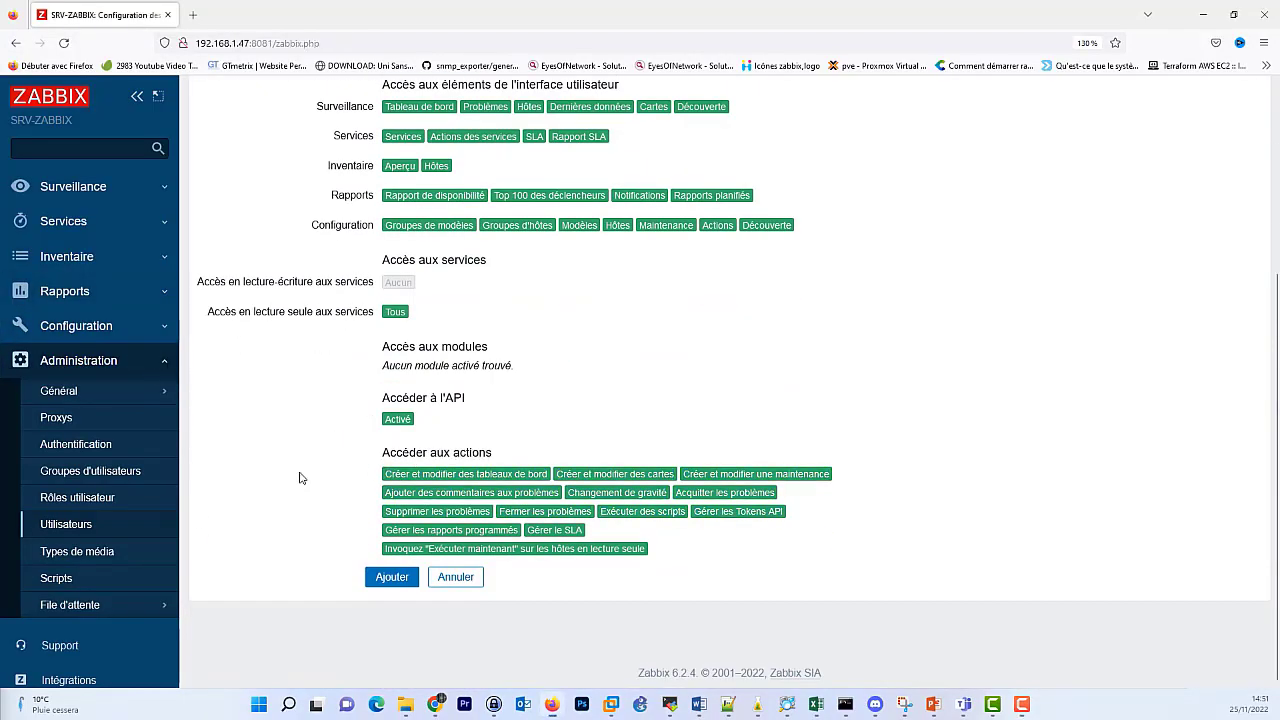
{"action": "scroll", "coordinate": [324, 487], "scroll_direction": "up", "scroll_amount": 5}
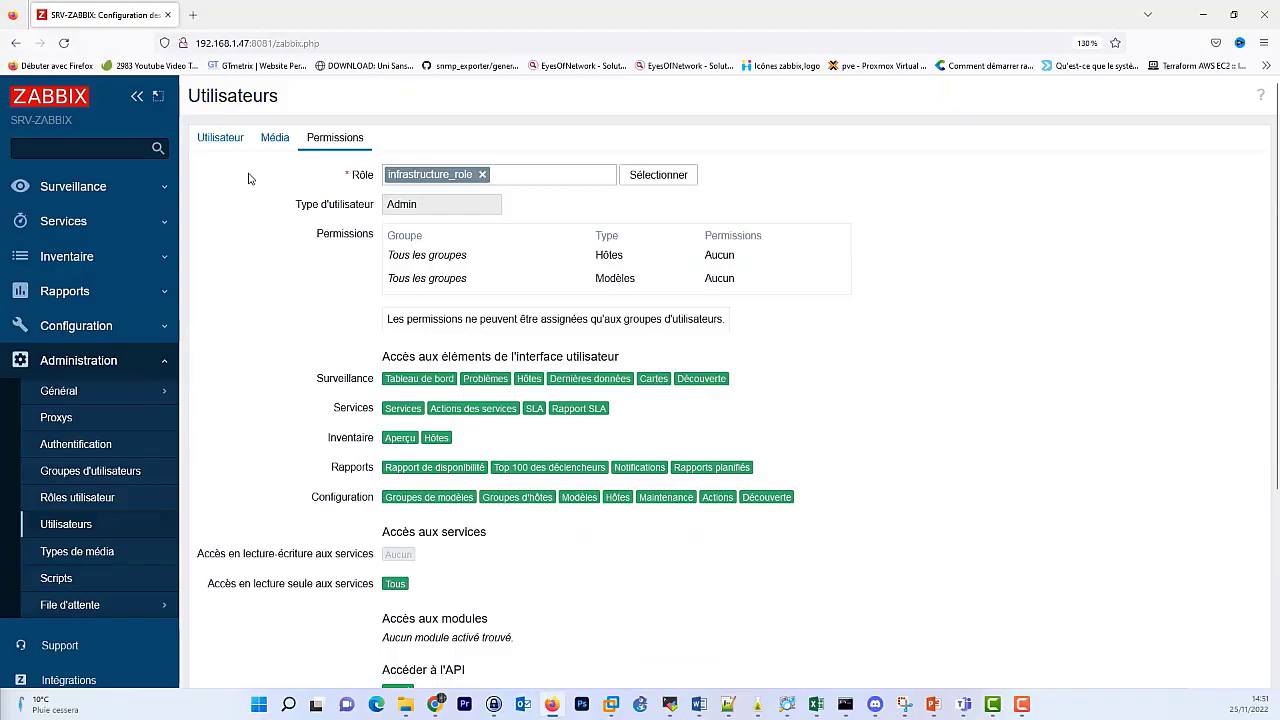
Submit the infra user, which Zabbix rejects because the username already exists.
{"action": "left_click", "coordinate": [220, 137]}
{"action": "scroll", "coordinate": [390, 612], "scroll_direction": "down", "scroll_amount": 1}
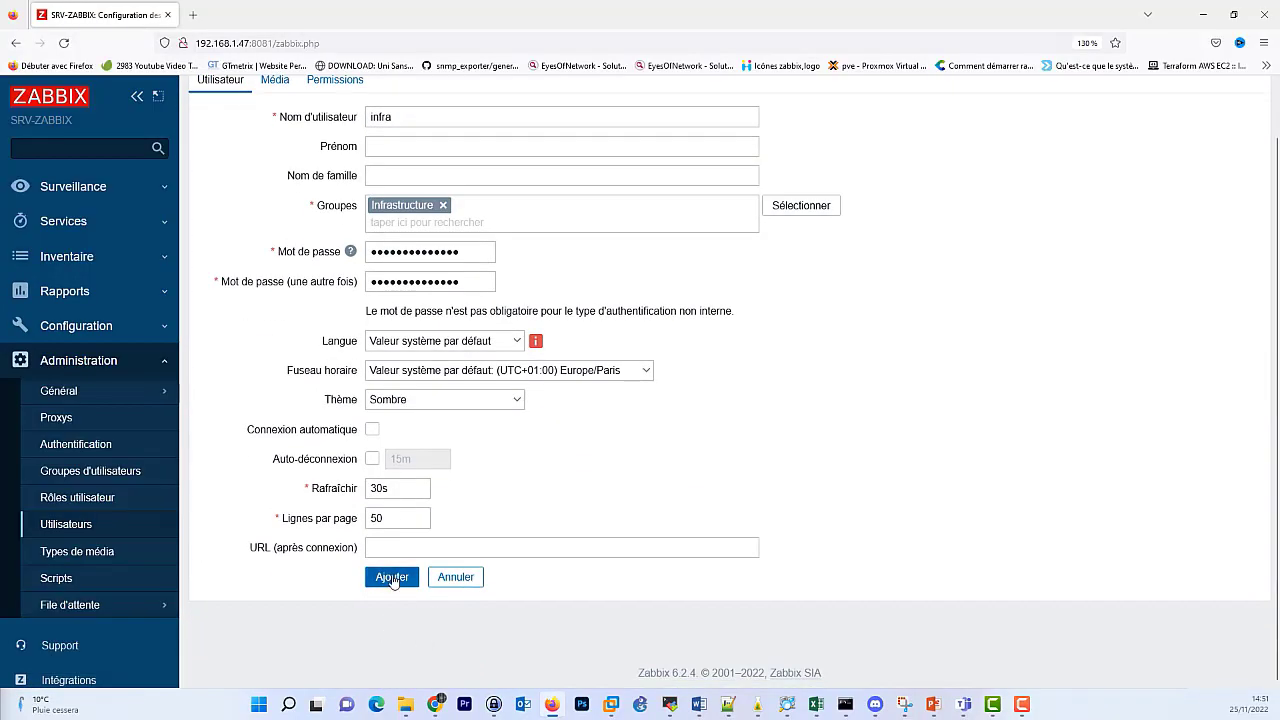
{"action": "scroll", "coordinate": [316, 240], "scroll_direction": "up", "scroll_amount": 1}
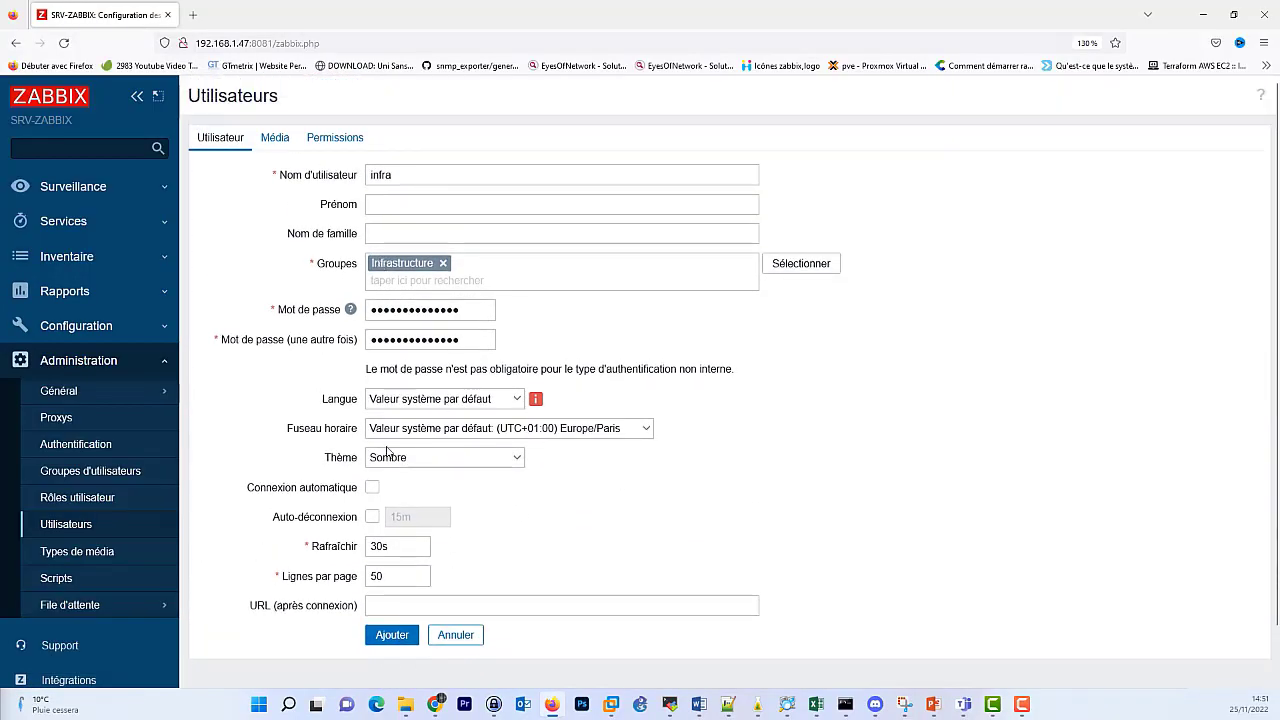
{"action": "left_click", "coordinate": [392, 640]}
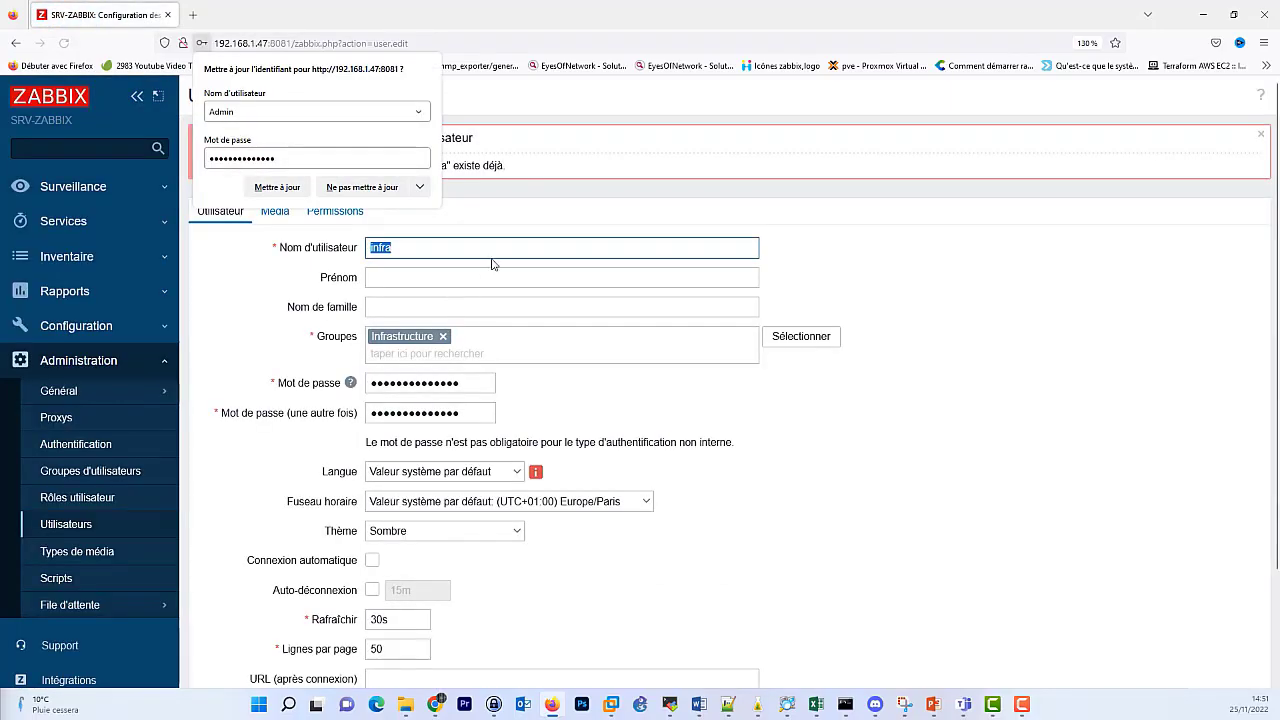
{"action": "left_click", "coordinate": [374, 190]}
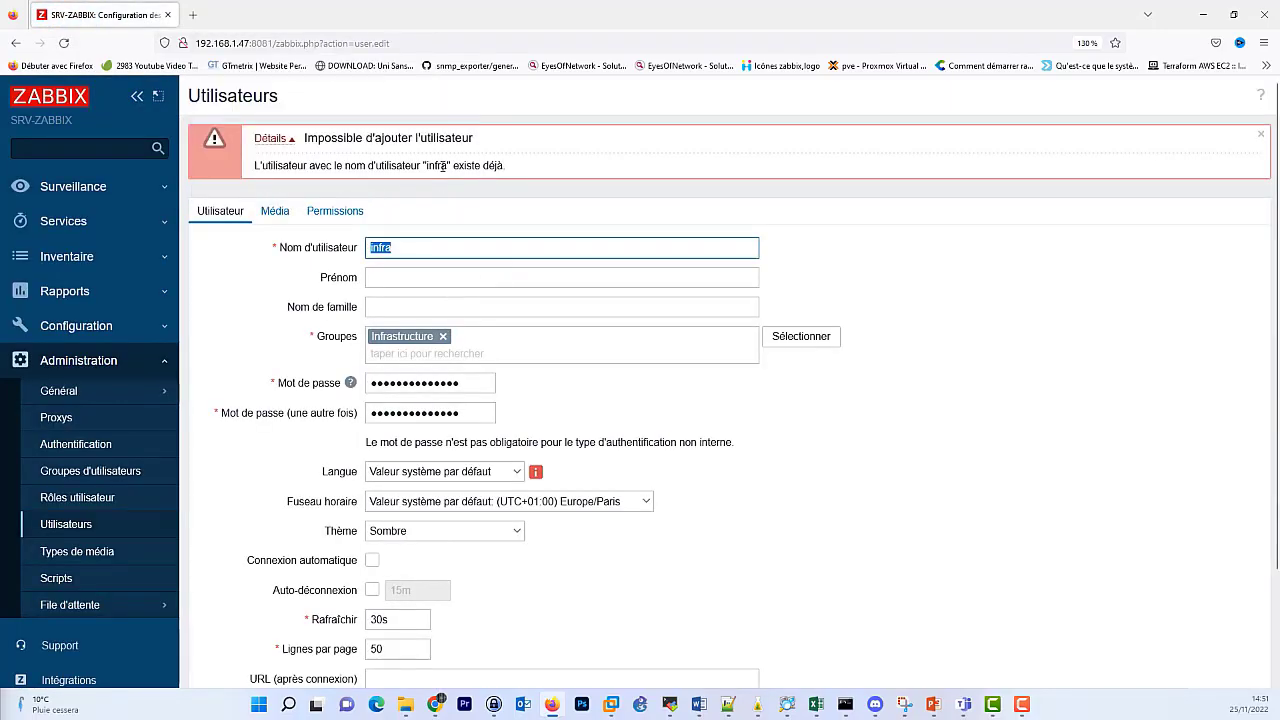
{"action": "double_click", "coordinate": [437, 165]}
Reload the page to get an empty new user form.
{"action": "scroll", "coordinate": [477, 437], "scroll_direction": "down", "scroll_amount": 2}
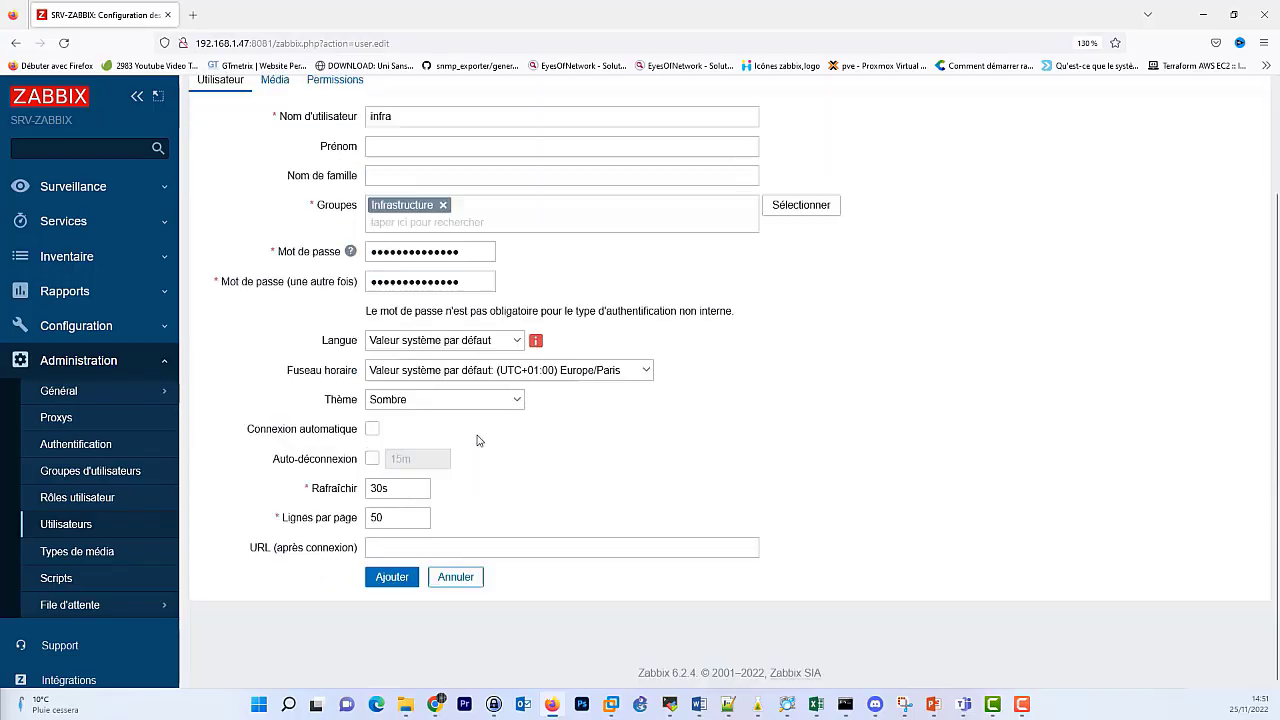
{"action": "scroll", "coordinate": [480, 442], "scroll_direction": "up", "scroll_amount": 2}
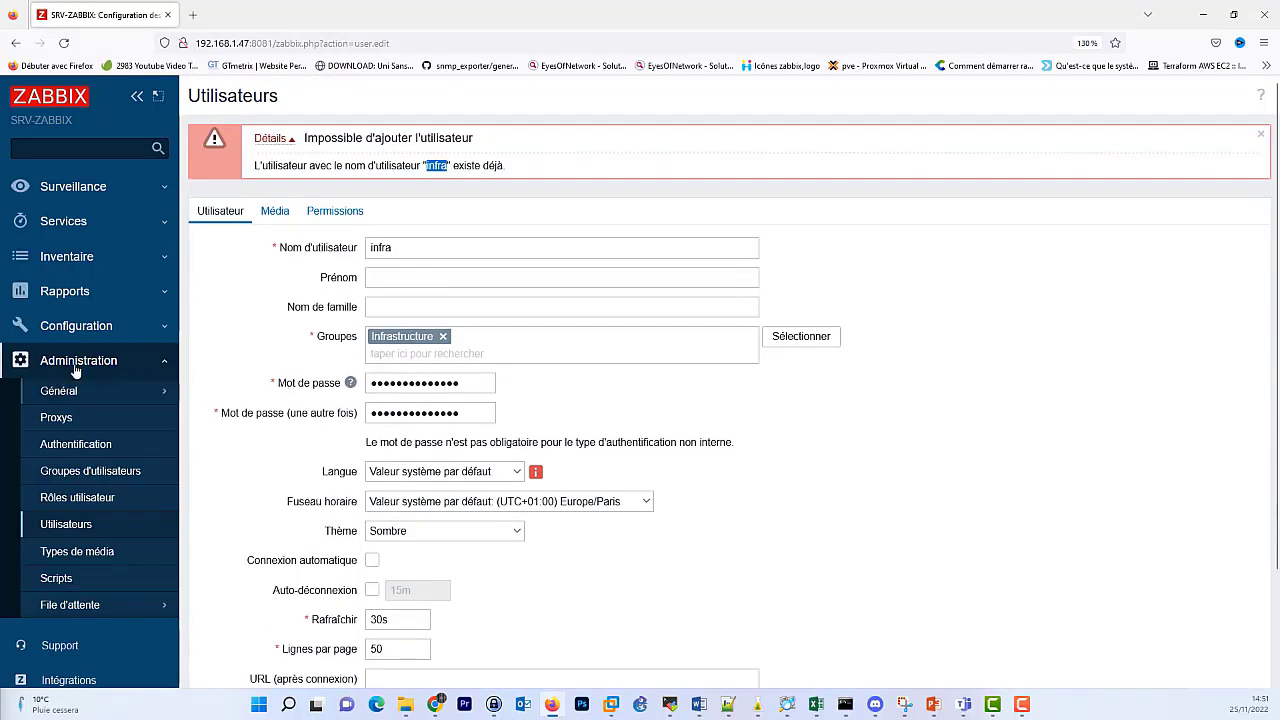
{"action": "left_click", "coordinate": [79, 362]}
{"action": "left_click", "coordinate": [82, 362]}
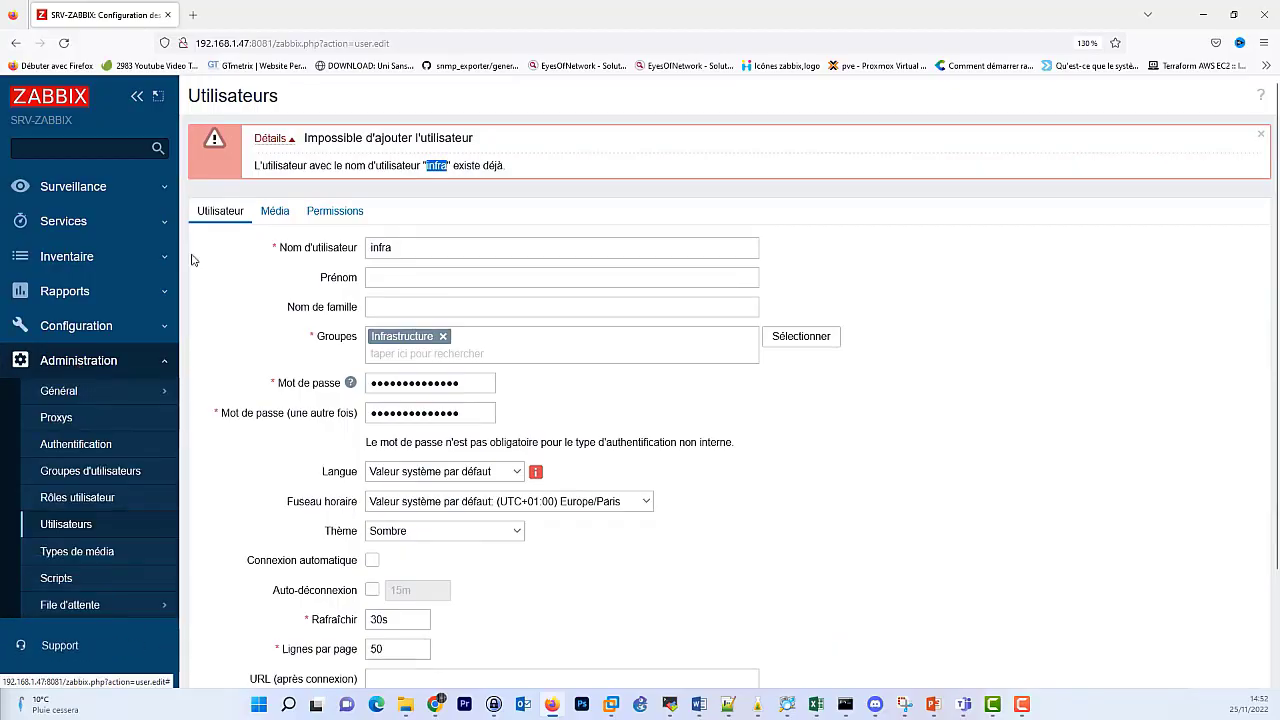
{"action": "left_click", "coordinate": [65, 43]}
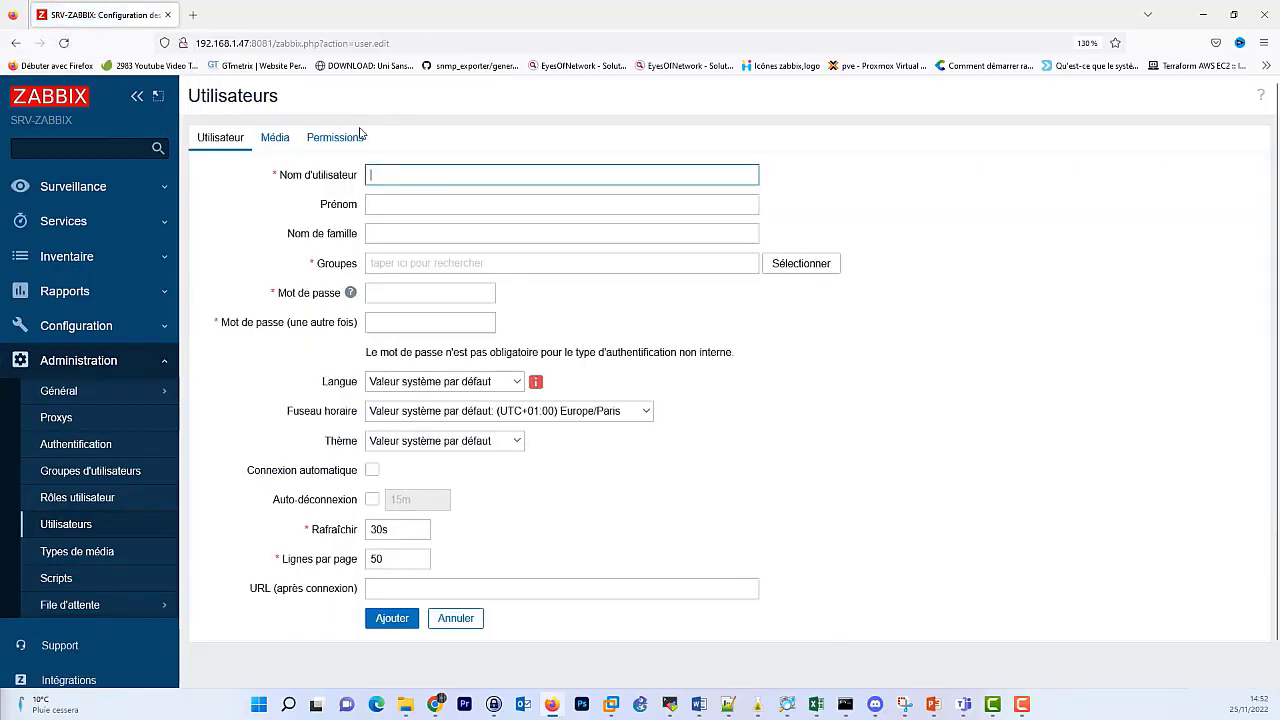
Show users from all groups, revealing infra with infrastructure_role, and select the page URL.
{"action": "left_click", "coordinate": [100, 524]}
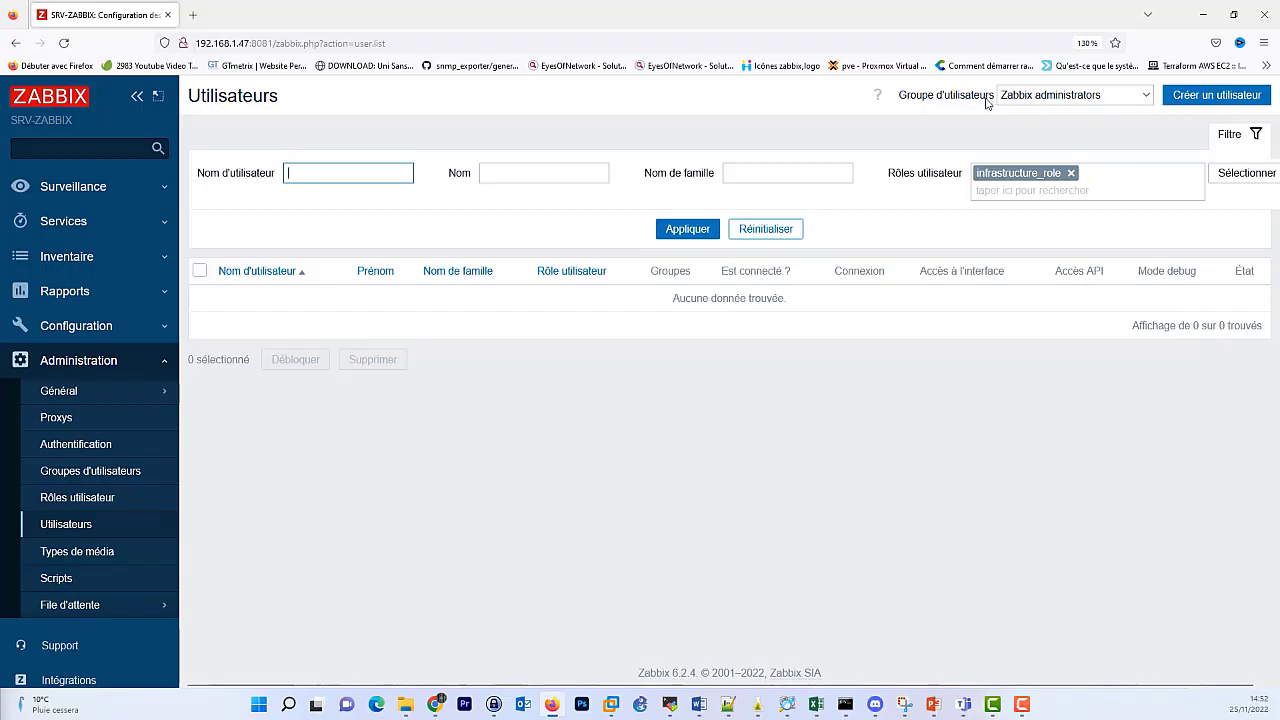
{"action": "left_click", "coordinate": [1136, 103]}
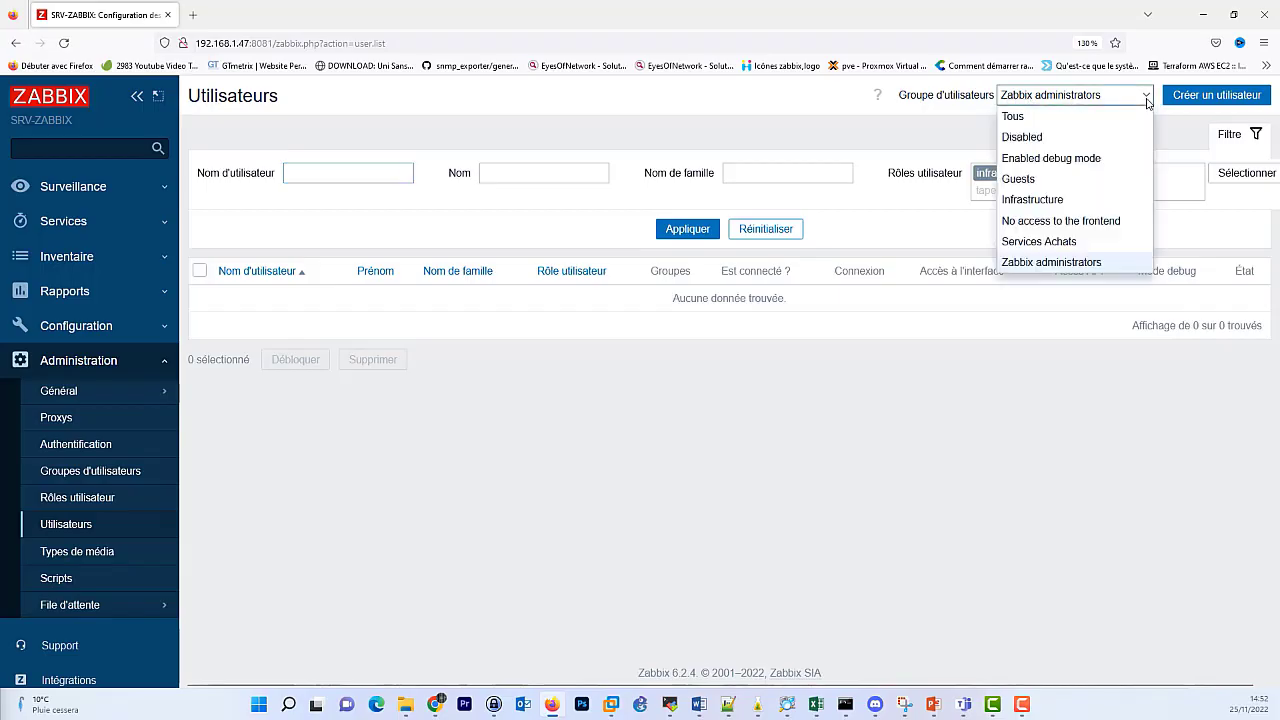
{"action": "left_click", "coordinate": [1082, 117]}
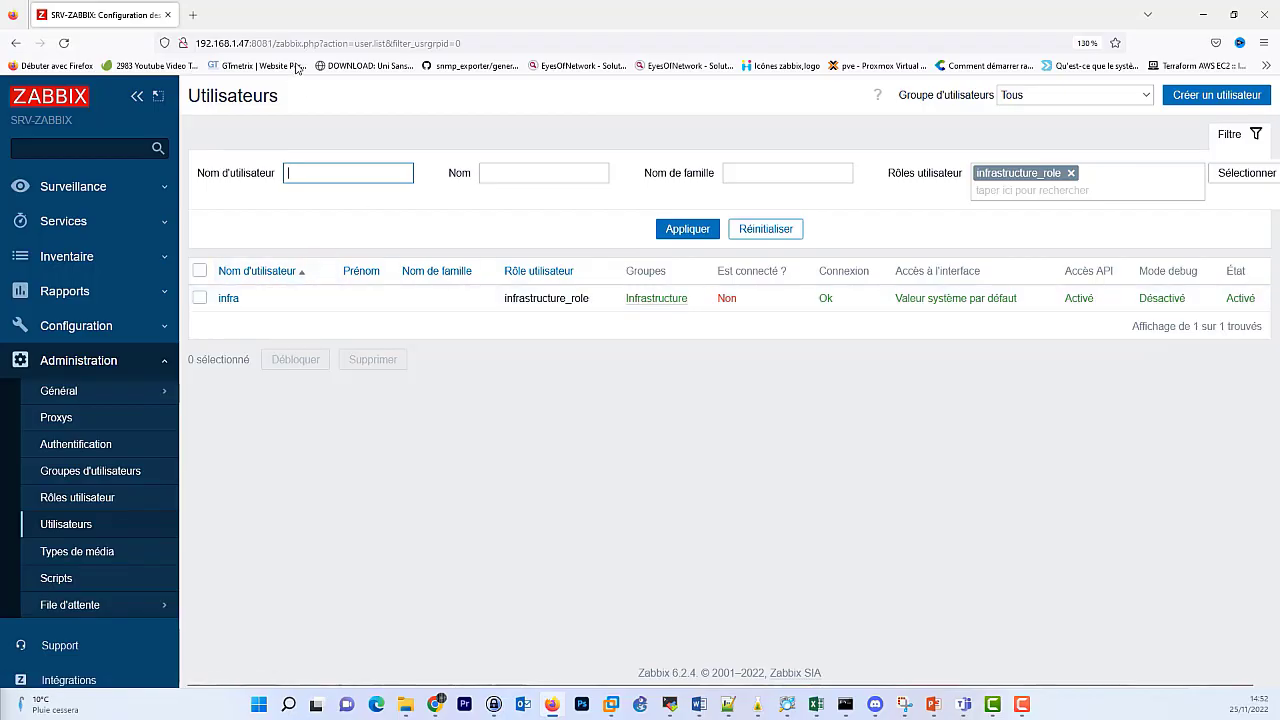
{"action": "left_click", "coordinate": [393, 43]}
{"action": "key", "text": "ctrl+c"}
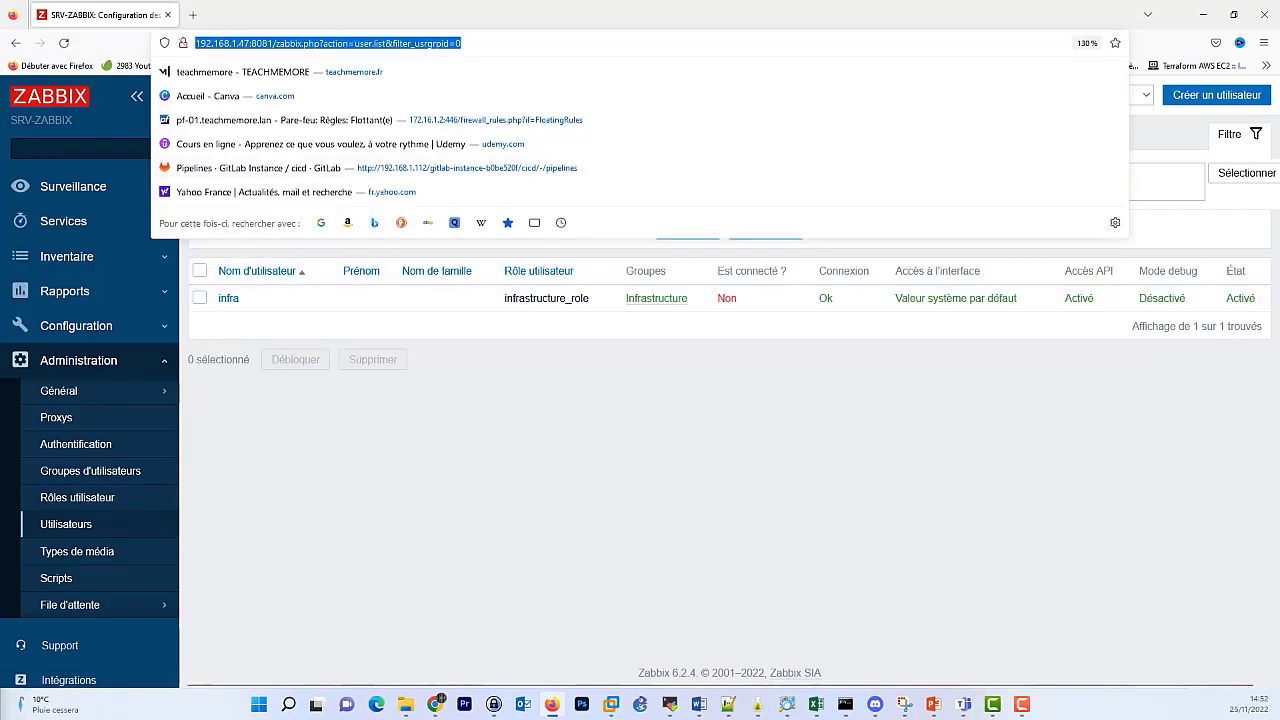
Open the Zabbix server root in Edge and log in as infra.
{"action": "left_click", "coordinate": [383, 690]}
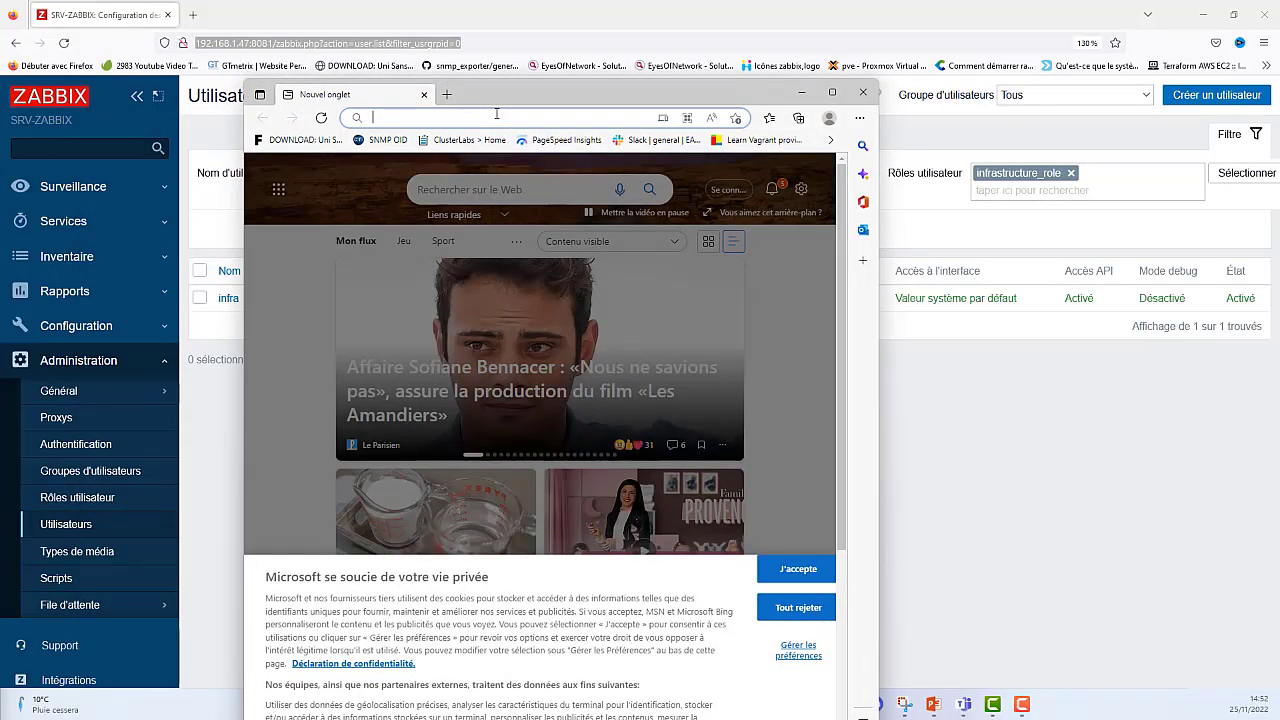
{"action": "key", "text": "ctrl+v"}
{"action": "key", "text": "Return"}
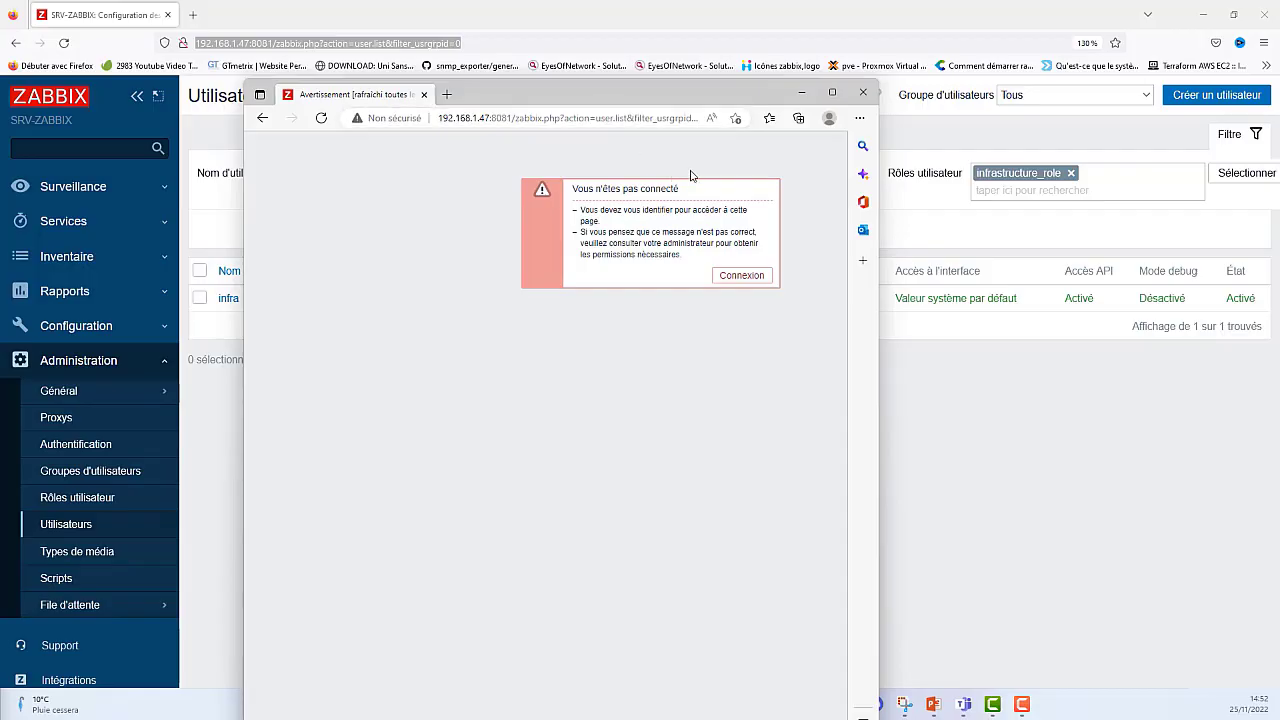
{"action": "left_click", "coordinate": [833, 95]}
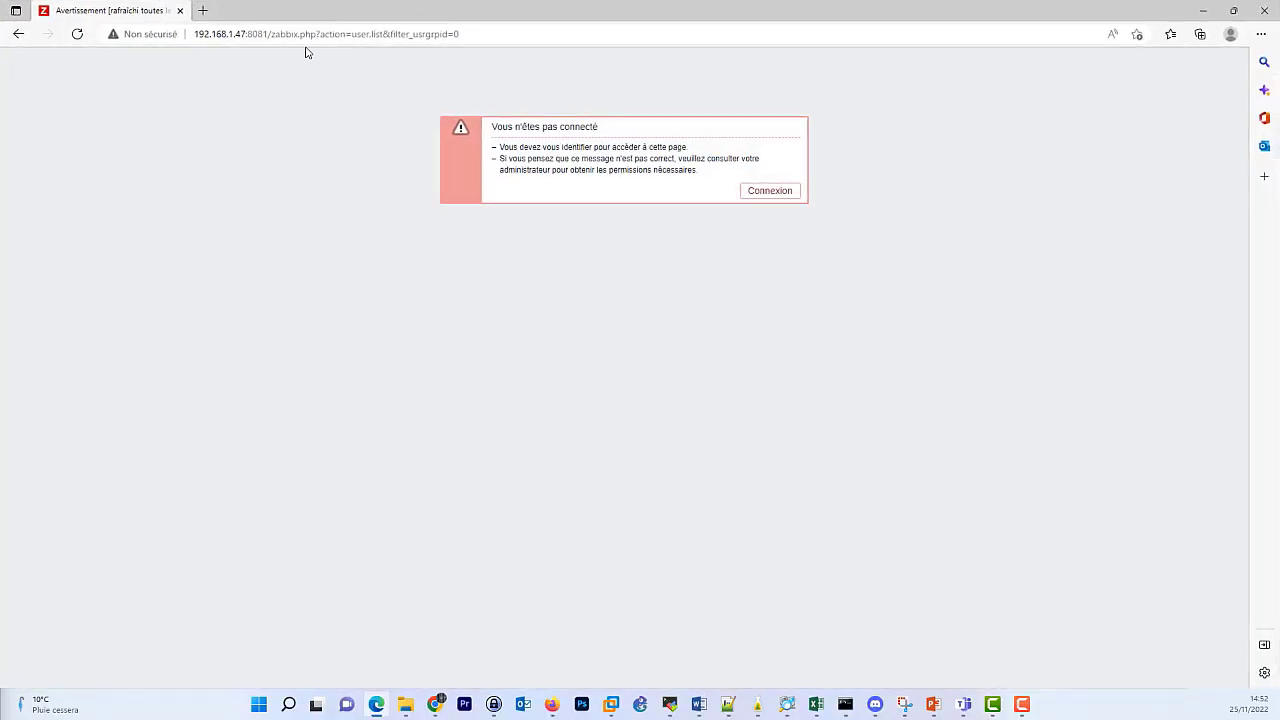
{"action": "left_click_drag", "start_coordinate": [271, 34], "coordinate": [936, 38]}
{"action": "key", "text": "BackSpace"}
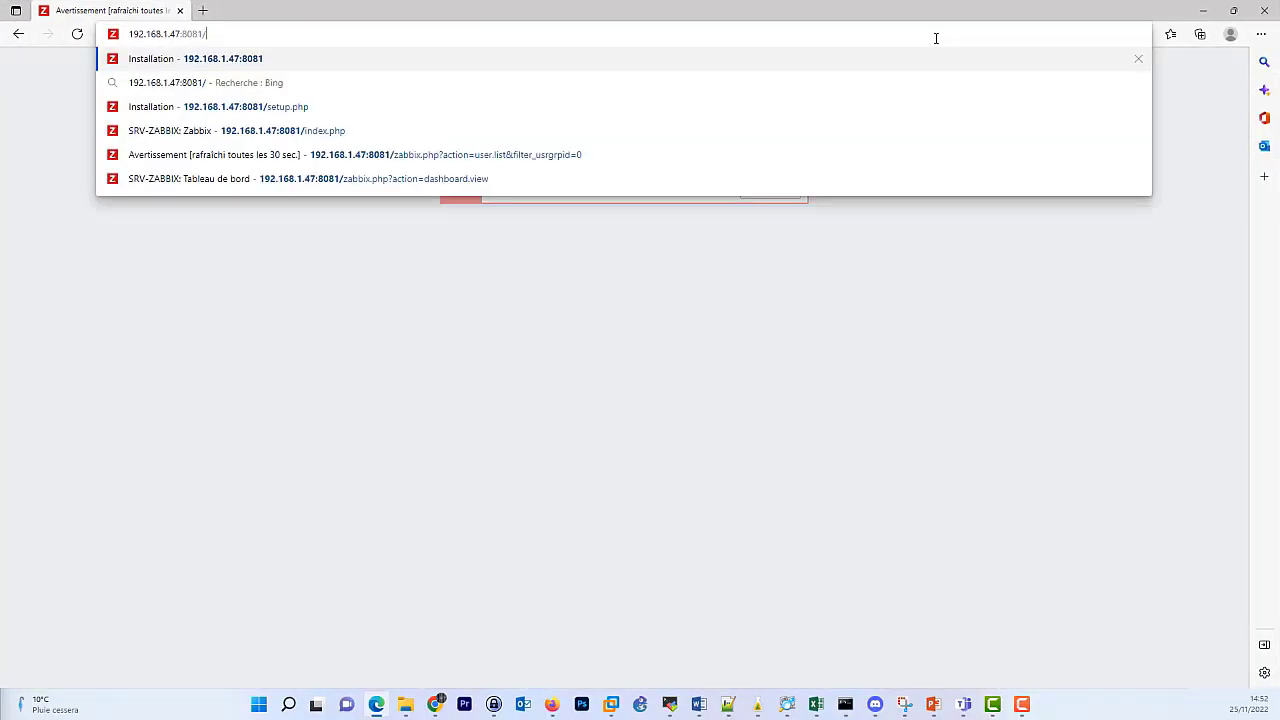
{"action": "key", "text": "Return"}
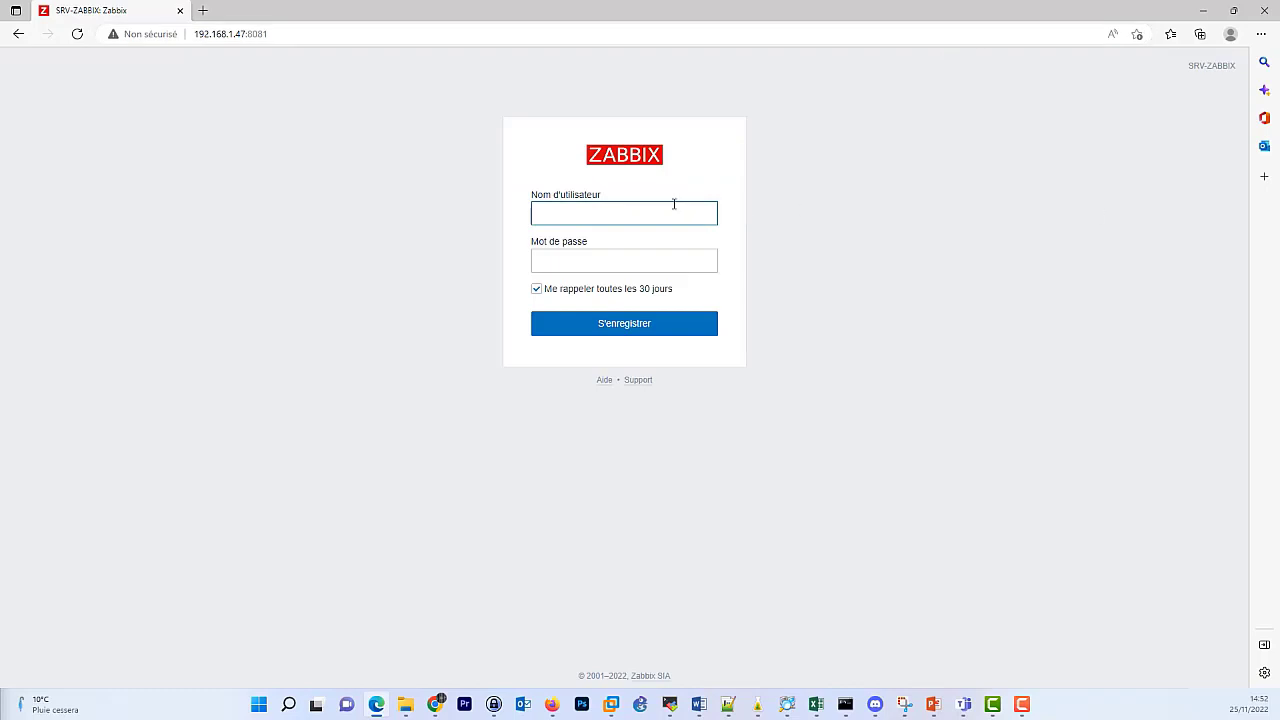
{"action": "key", "text": "Tab"}
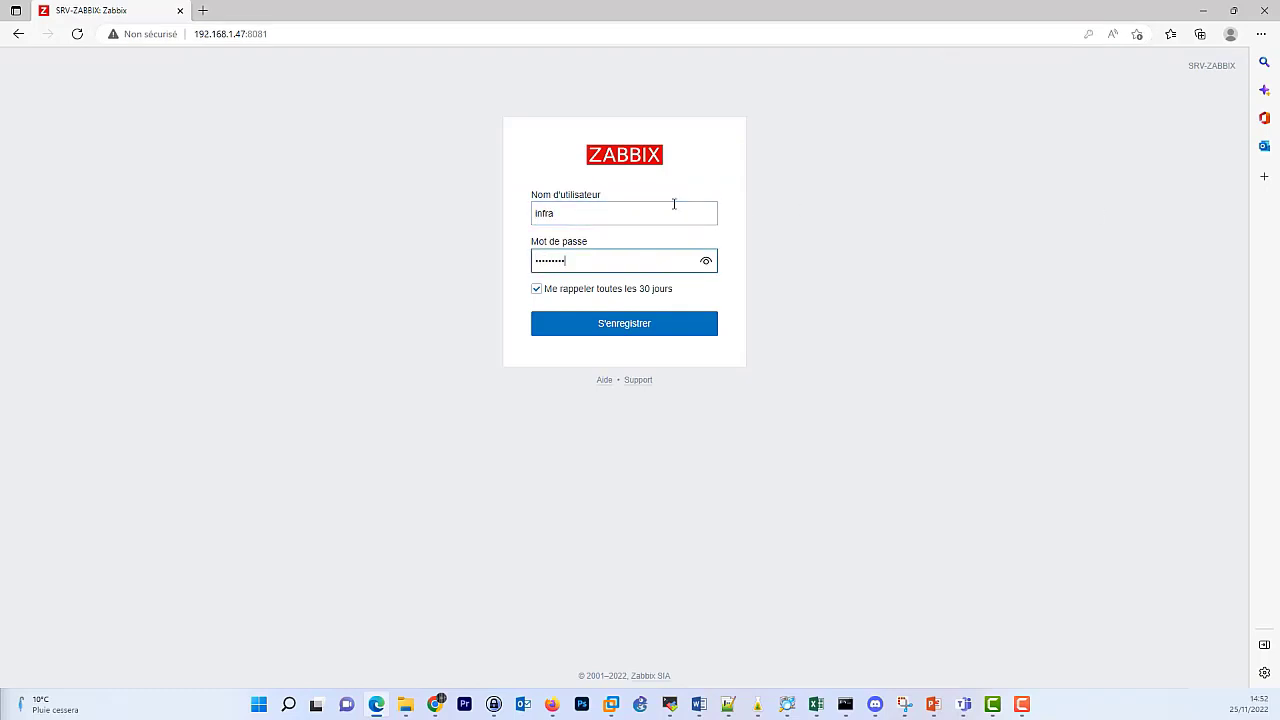
{"action": "key", "text": "Return"}
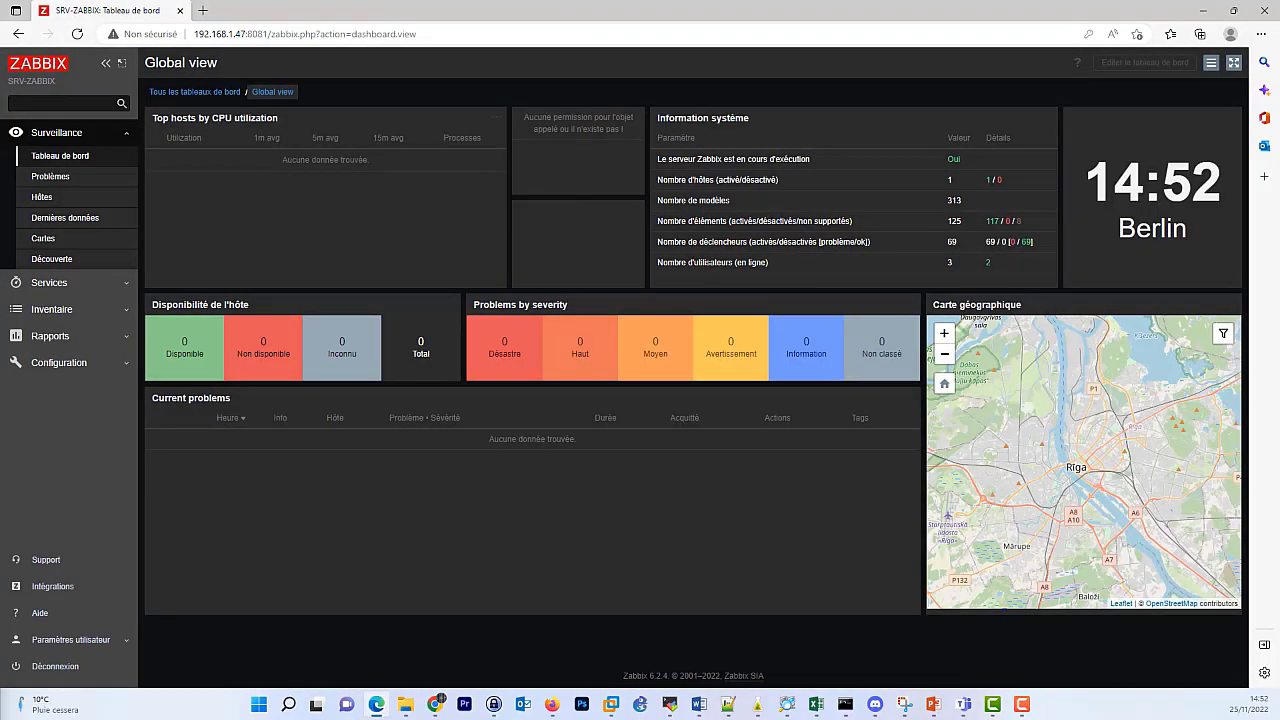
As infra, view Template groups, Templates, Hosts, Maintenance and Discovery, then minimize Edge.
{"action": "left_click", "coordinate": [113, 372]}
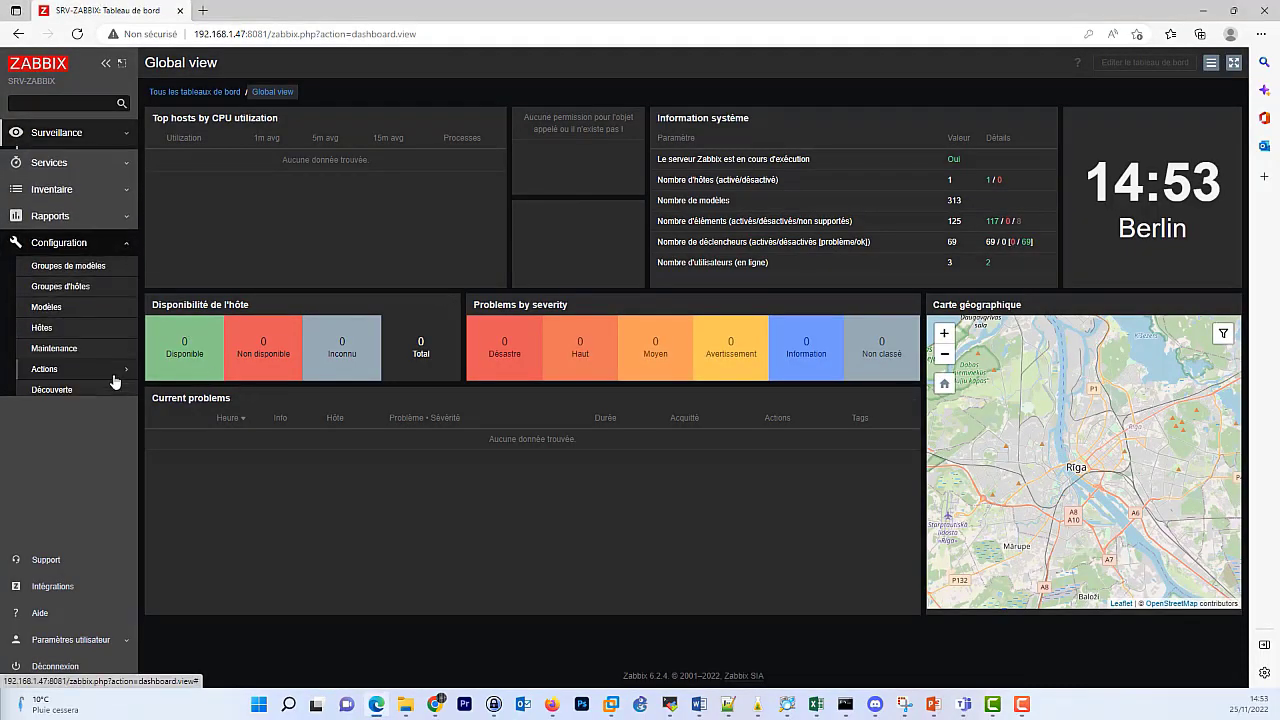
{"action": "left_click", "coordinate": [88, 264]}
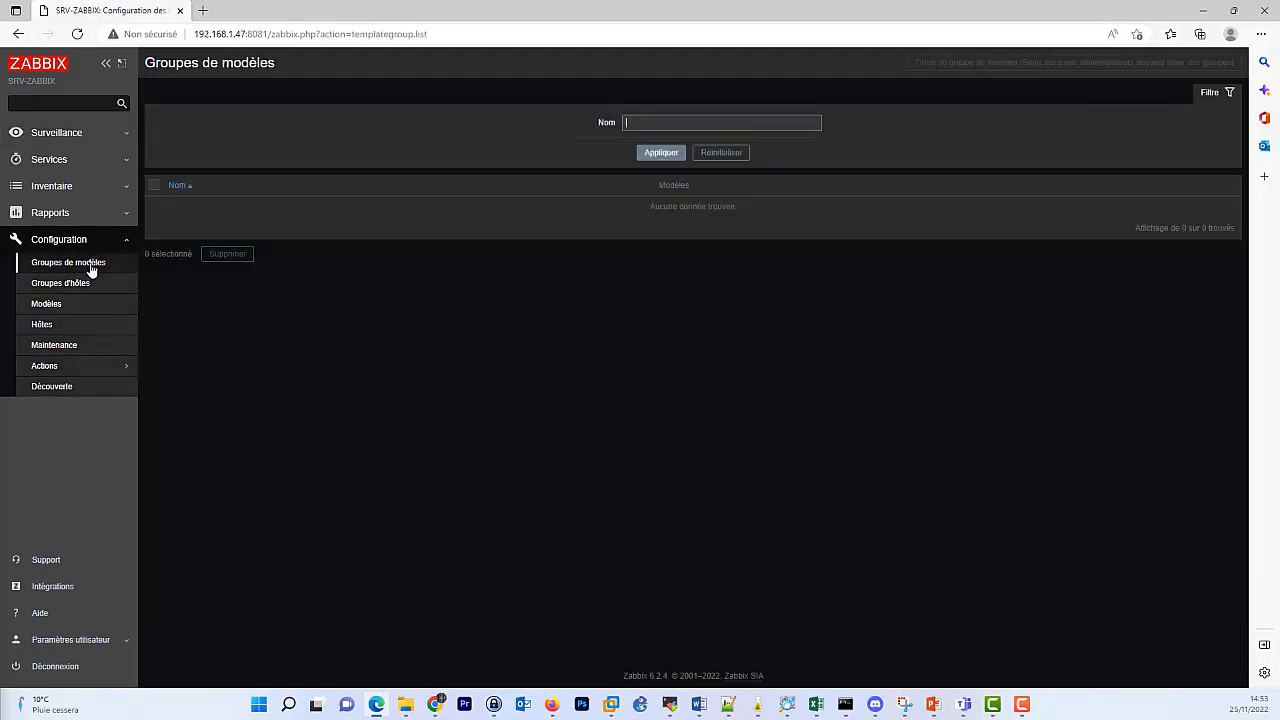
{"action": "left_click", "coordinate": [70, 305]}
{"action": "left_click", "coordinate": [72, 325]}
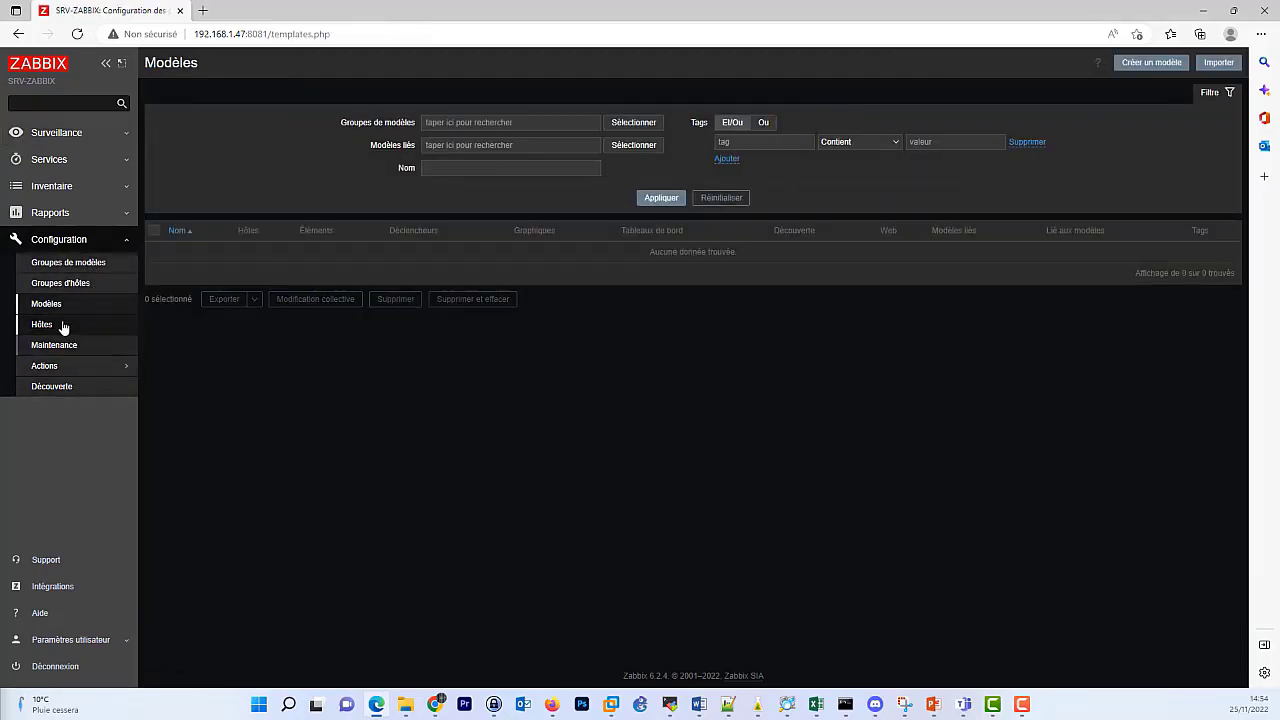
{"action": "left_click", "coordinate": [73, 347]}
{"action": "left_click", "coordinate": [62, 388]}
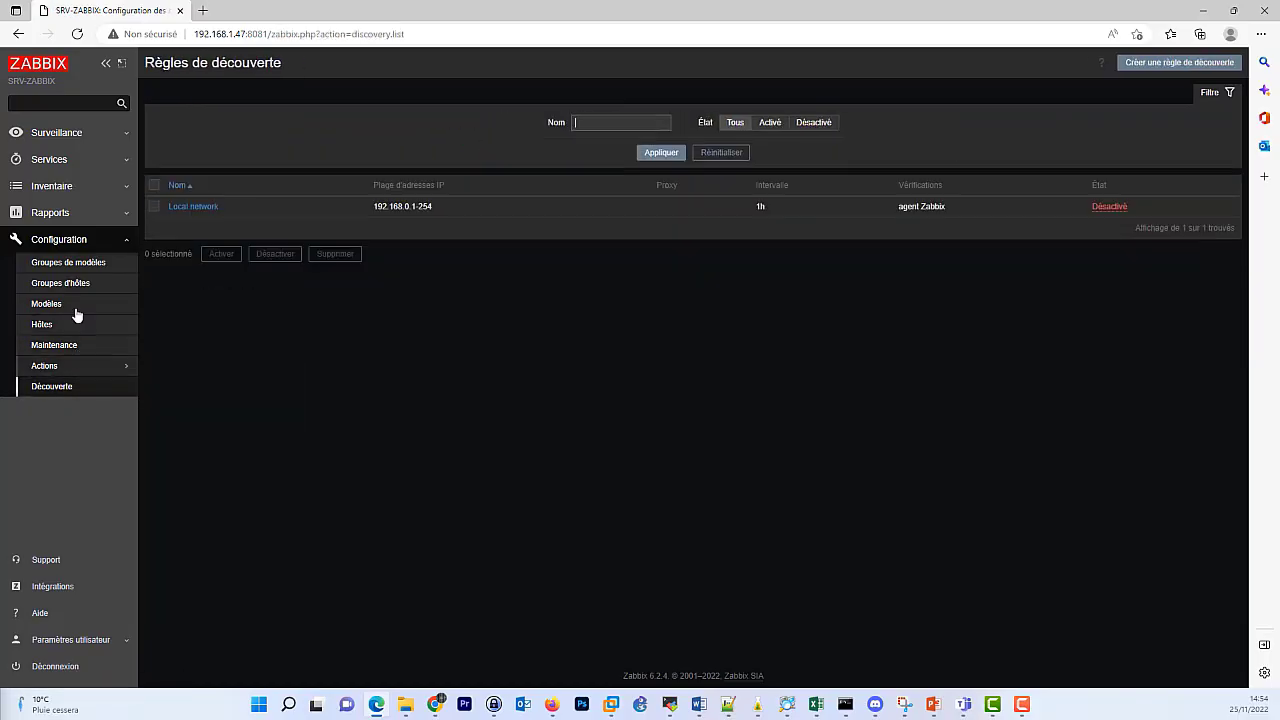
{"action": "left_click", "coordinate": [82, 242]}
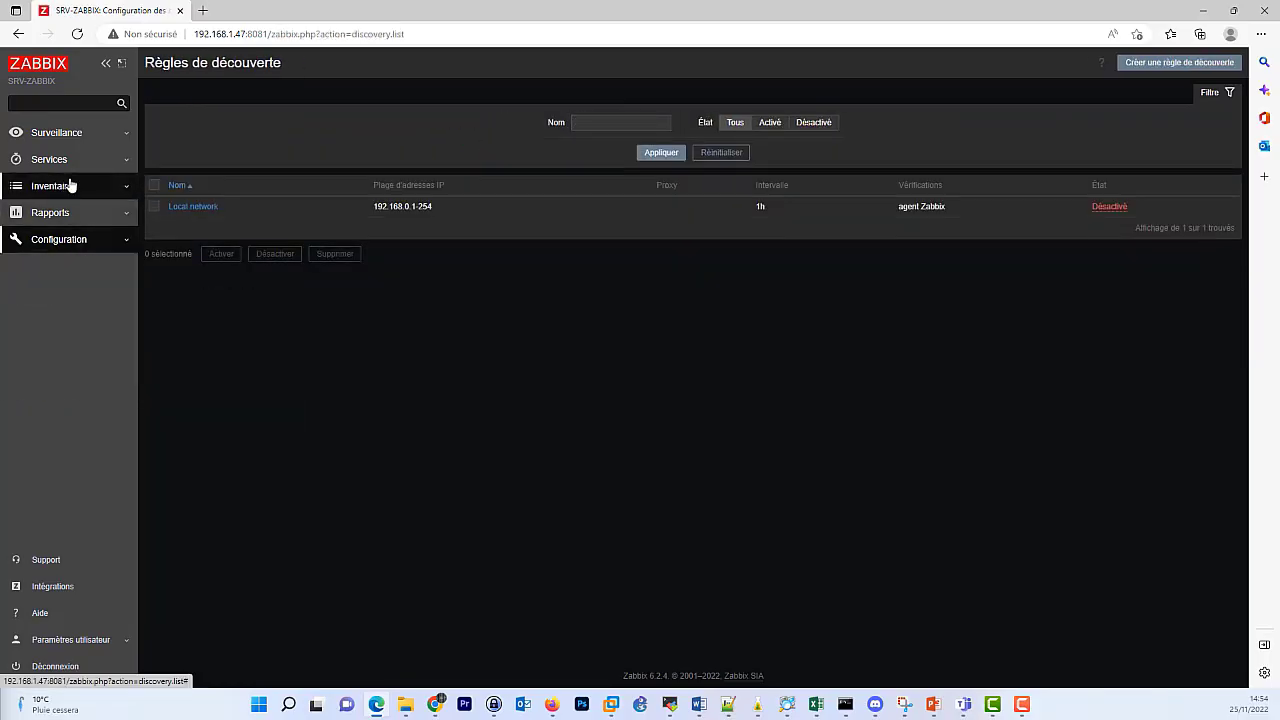
{"action": "left_click", "coordinate": [1203, 10]}
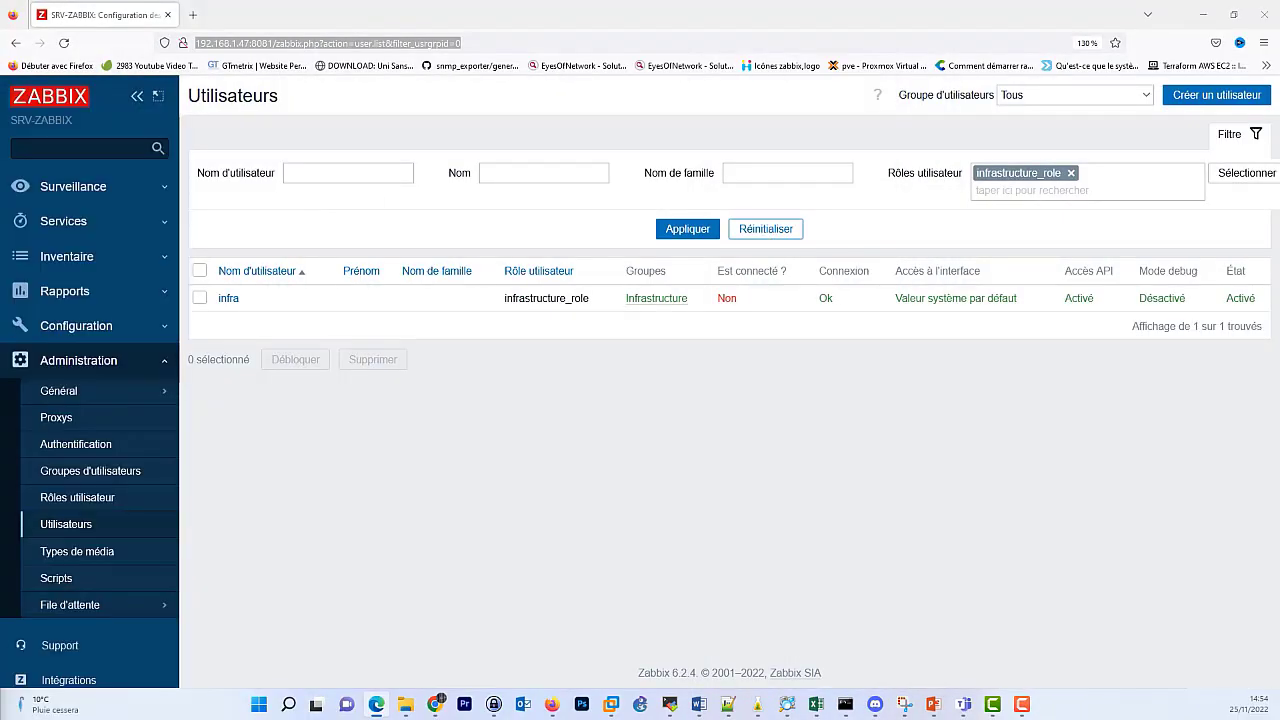
Refresh the user list and highlight infra's 'connected' timestamp, 25/11/2022 14:54:01.
{"action": "left_click", "coordinate": [63, 42]}
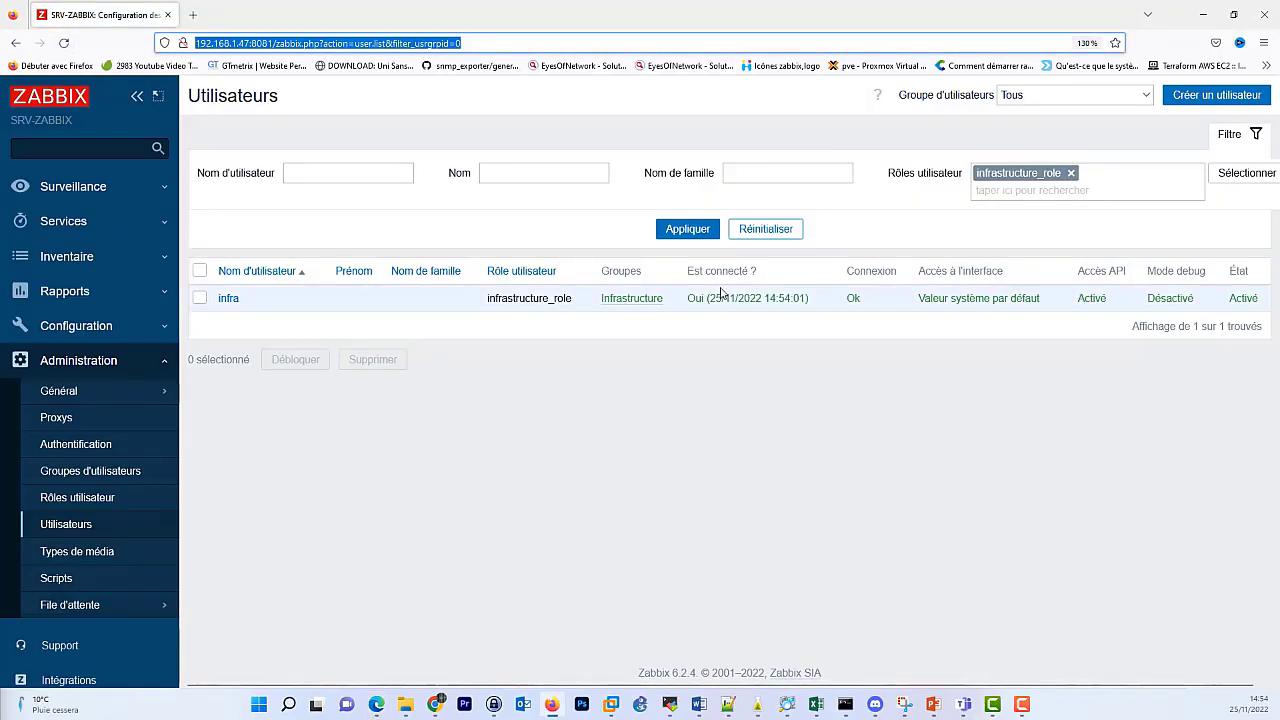
{"action": "left_click_drag", "start_coordinate": [725, 298], "coordinate": [809, 302]}
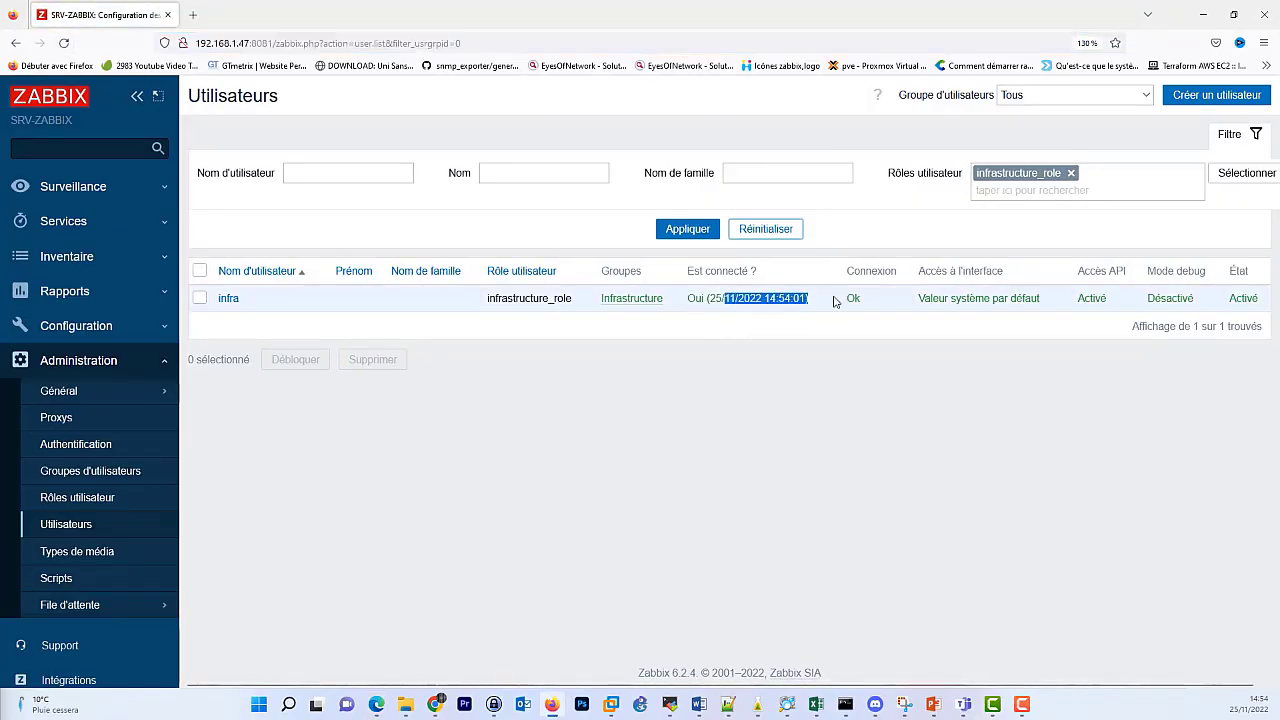